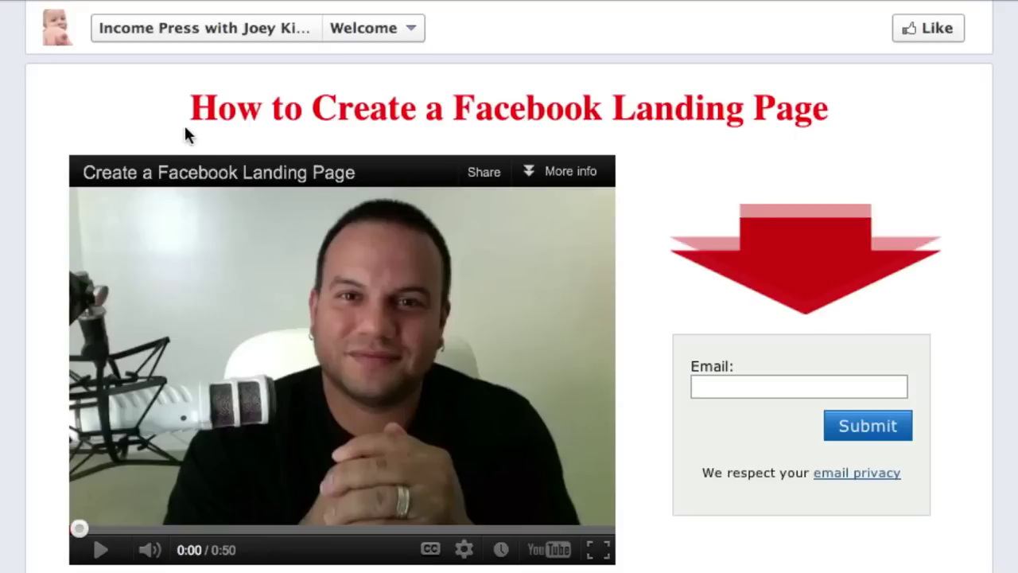
double_click(226, 107)
left_click_drag(868, 67, 828, 116)
left_click(821, 117)
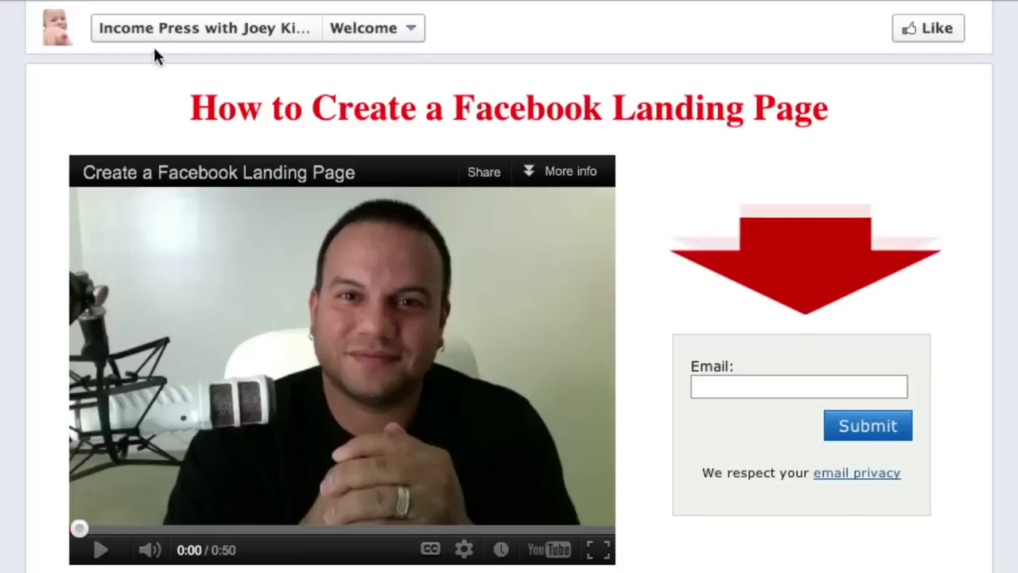
Open the Income Press page and search Facebook for "static"
left_click(216, 35)
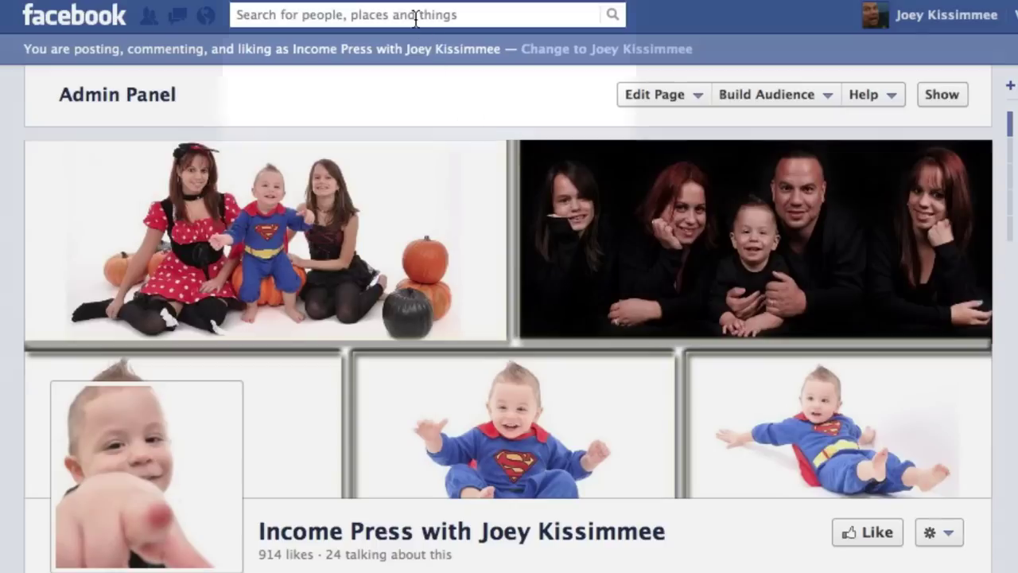
left_click(415, 16)
type("st")
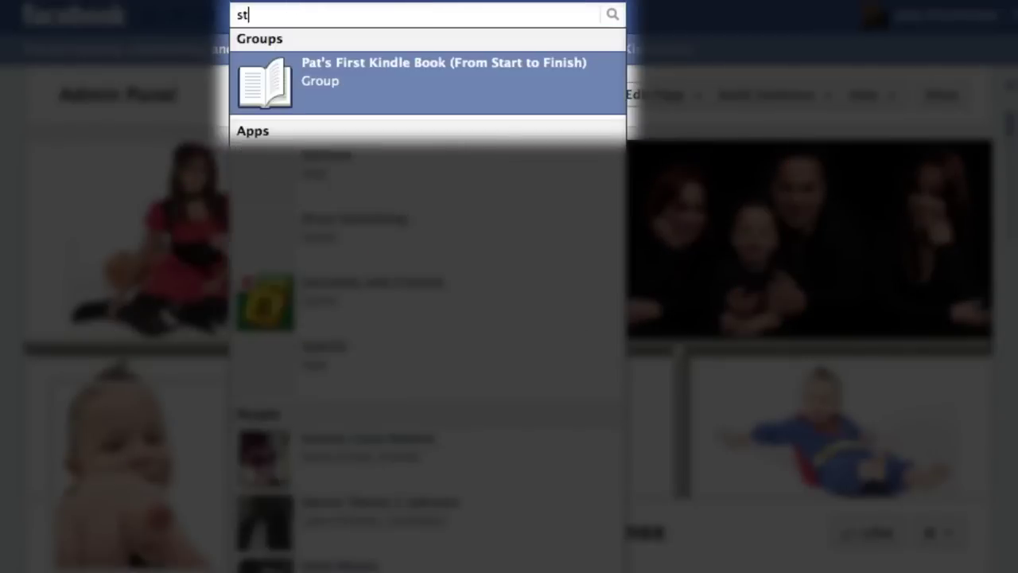
type("atic")
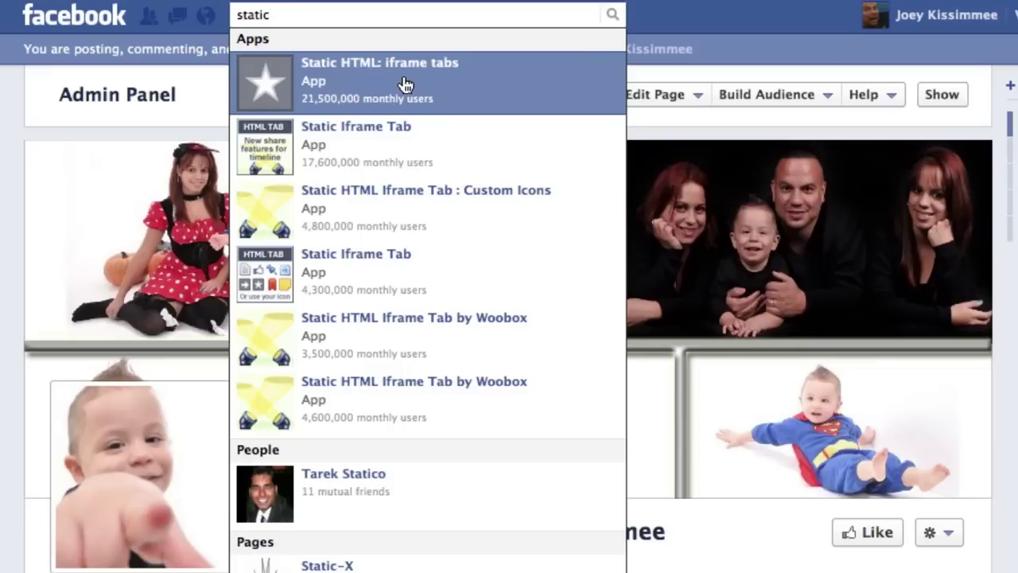
Open the Static HTML: iframe tabs app and add it to the CoPilot Affiliate page
left_click(357, 86)
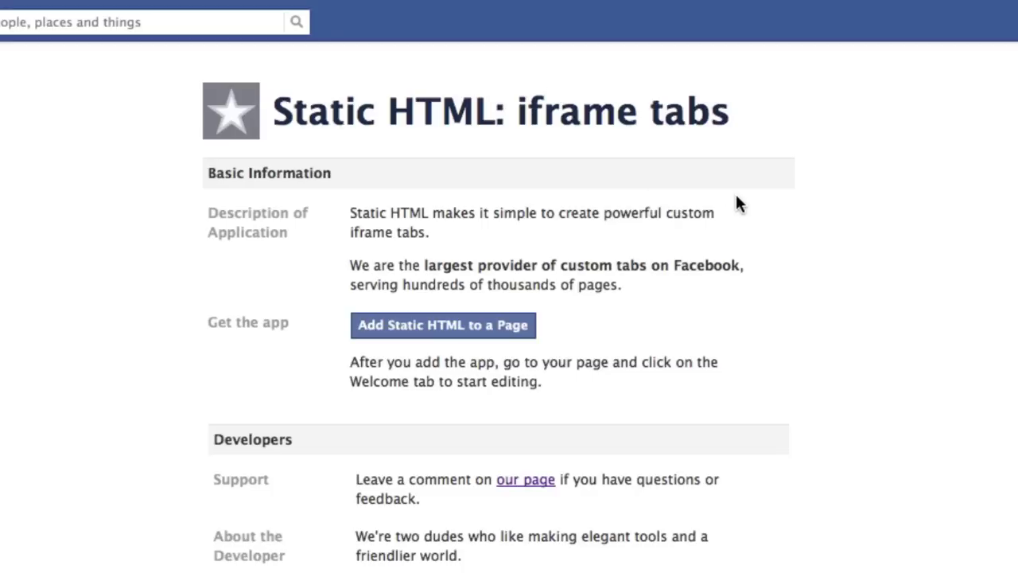
left_click(436, 334)
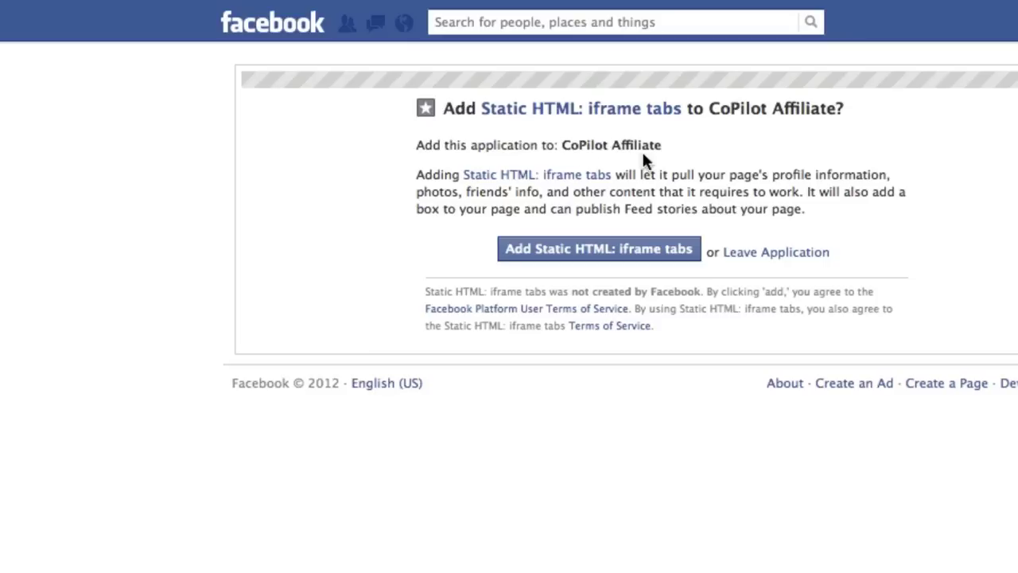
left_click(611, 251)
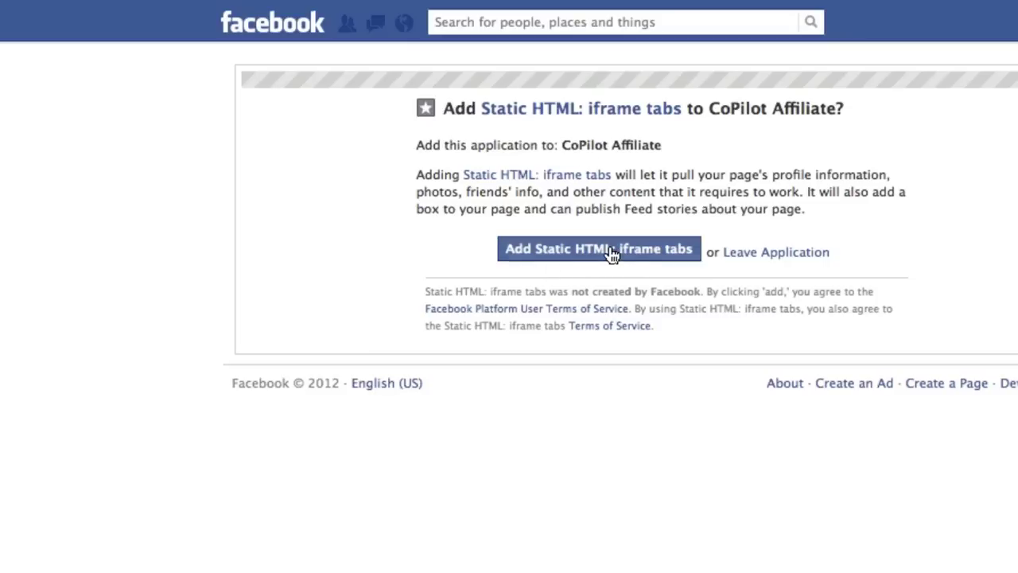
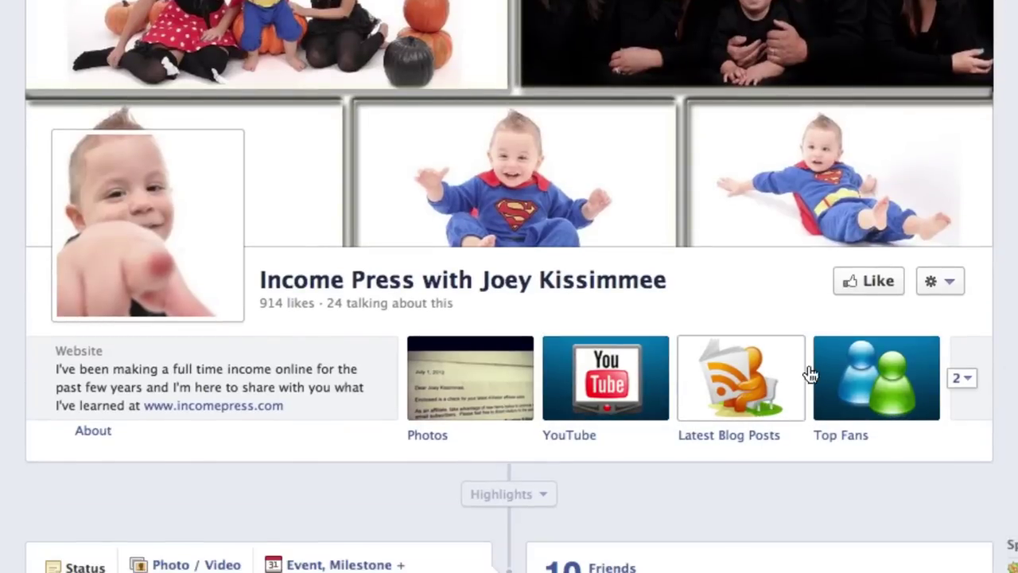
Expand the full list of apps on the Income Press page and open the Welcome app
left_click(967, 380)
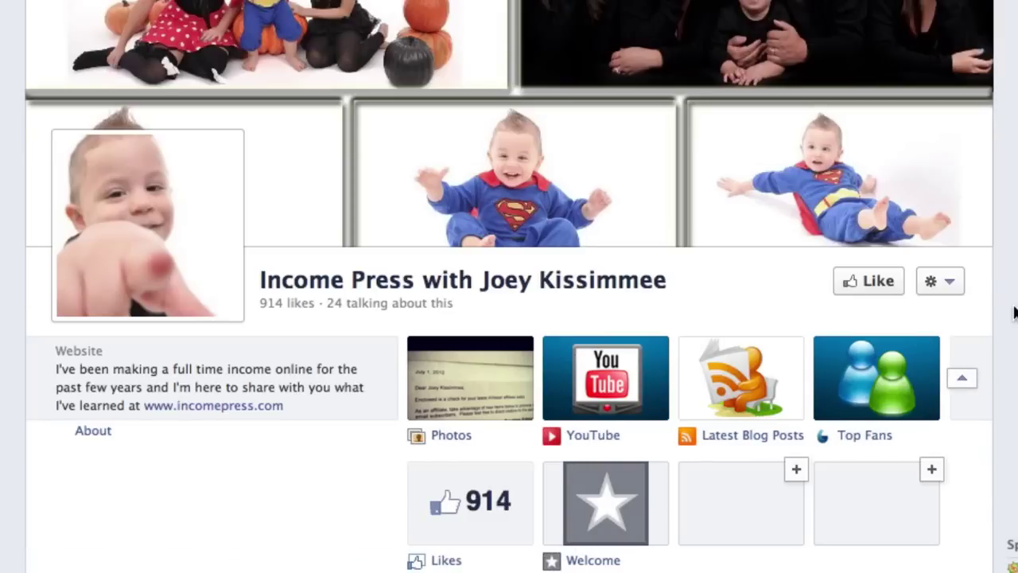
scroll(1014, 314, "down", 5)
scroll(1013, 313, "up", 1)
mouse_move(610, 329)
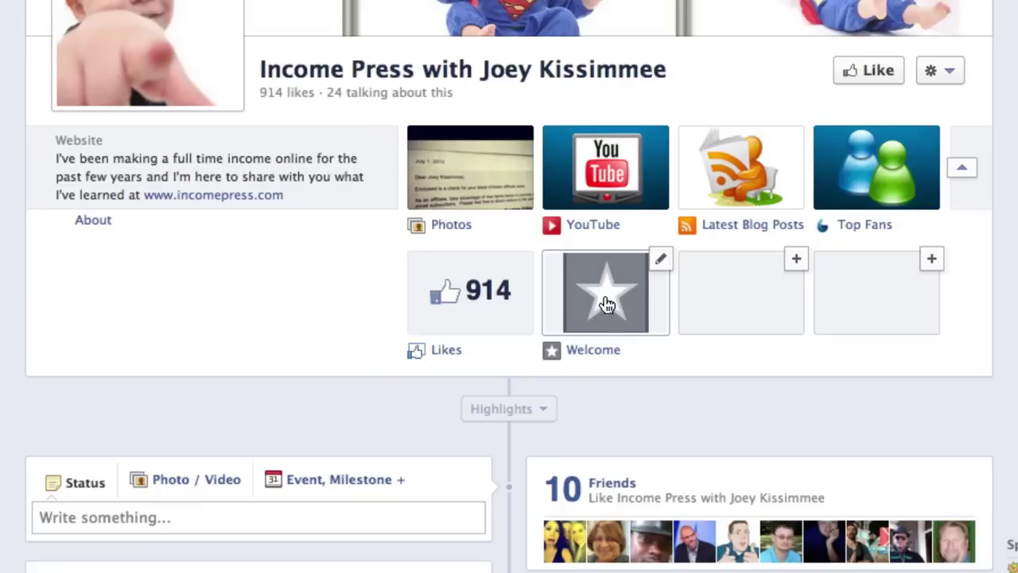
left_click(607, 304)
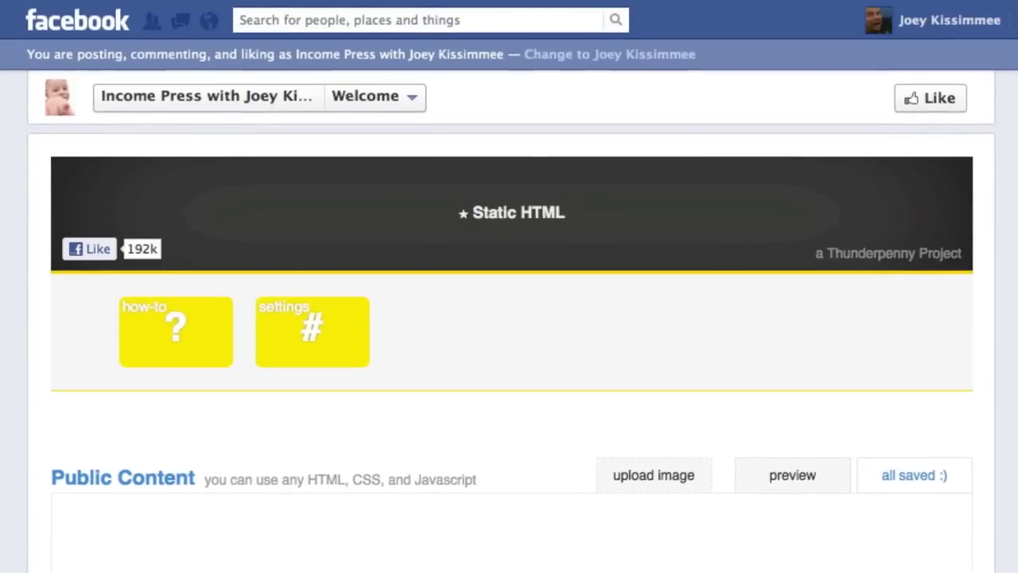
Look over the Public Content and optional Fans-only content areas of the Static HTML editor
scroll(509, 350, "down", 2)
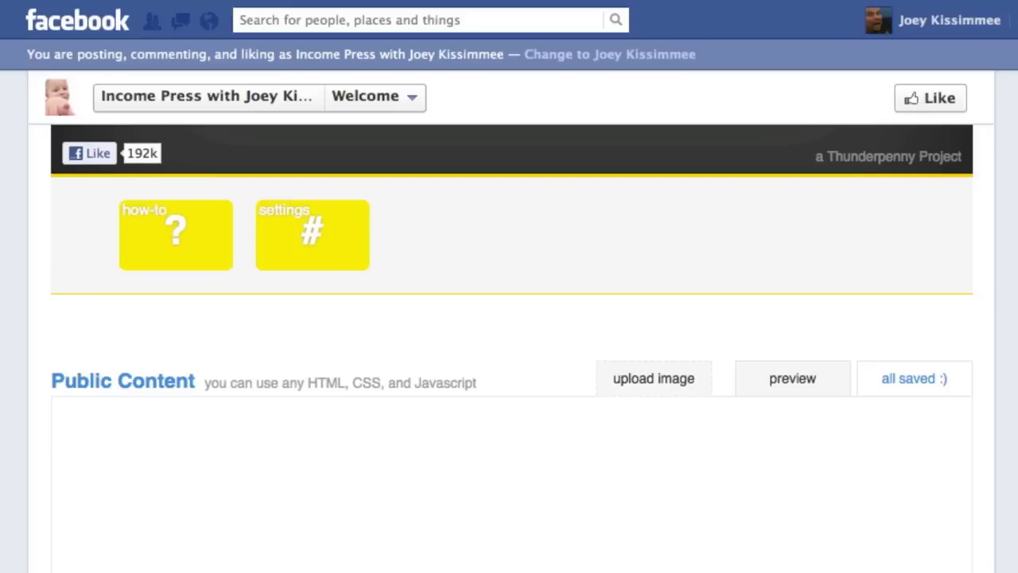
scroll(989, 470, "down", 2)
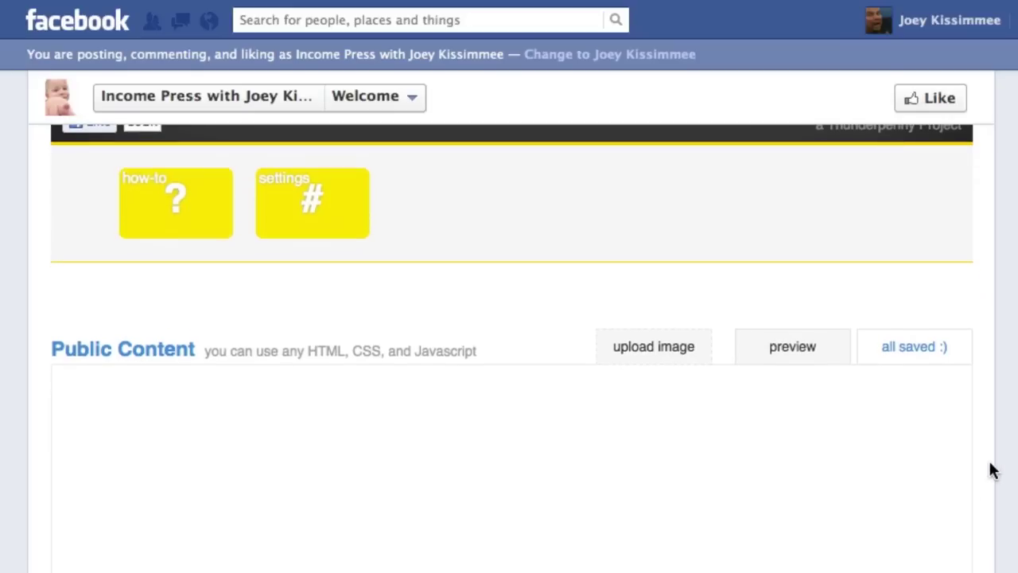
left_click(251, 469)
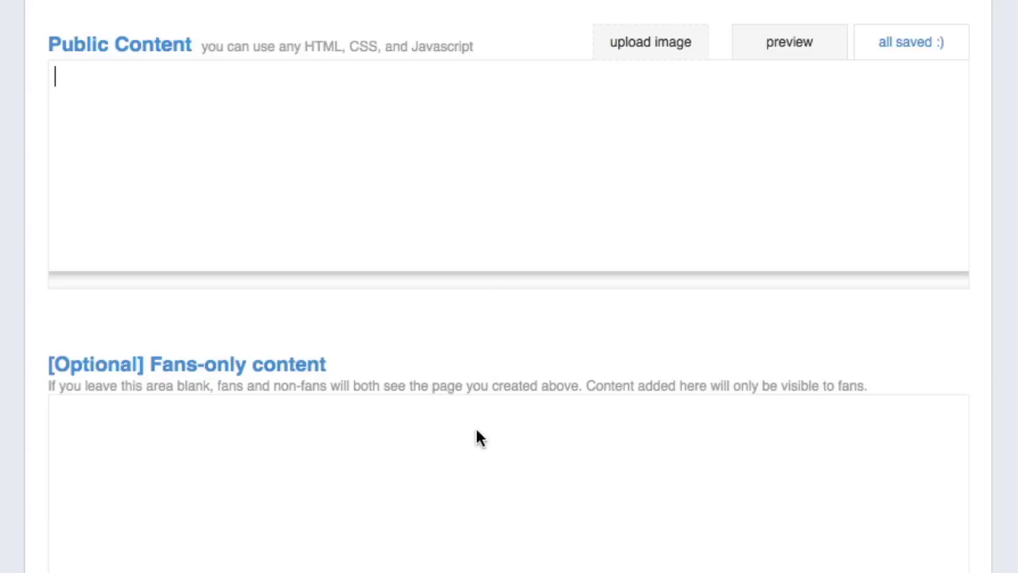
left_click(390, 442)
left_click(300, 140)
scroll(301, 140, "up", 1)
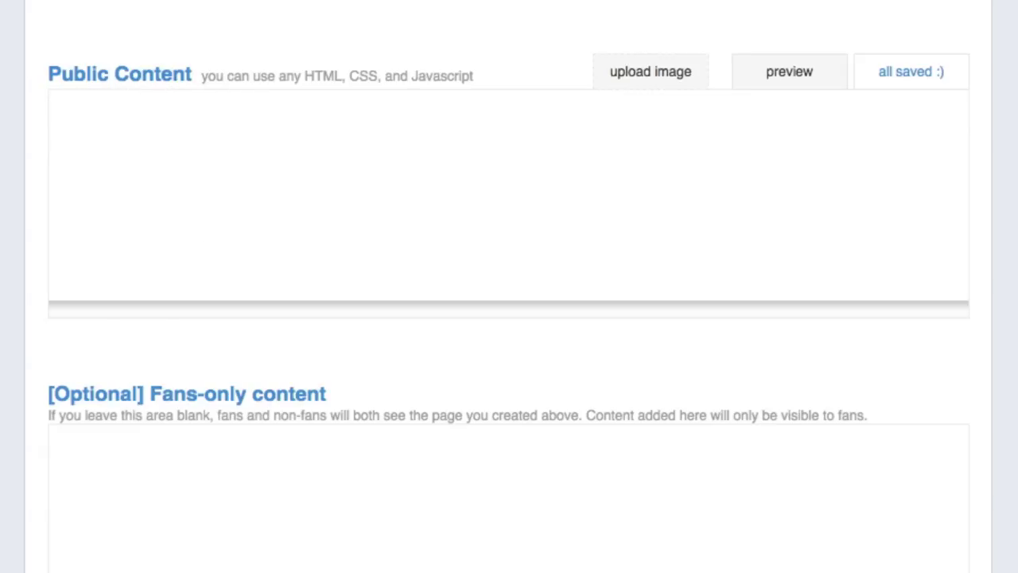
Switch to the text editor and transfer the entire HTML template into the Public Content area of the Static HTML app
left_click(182, 568)
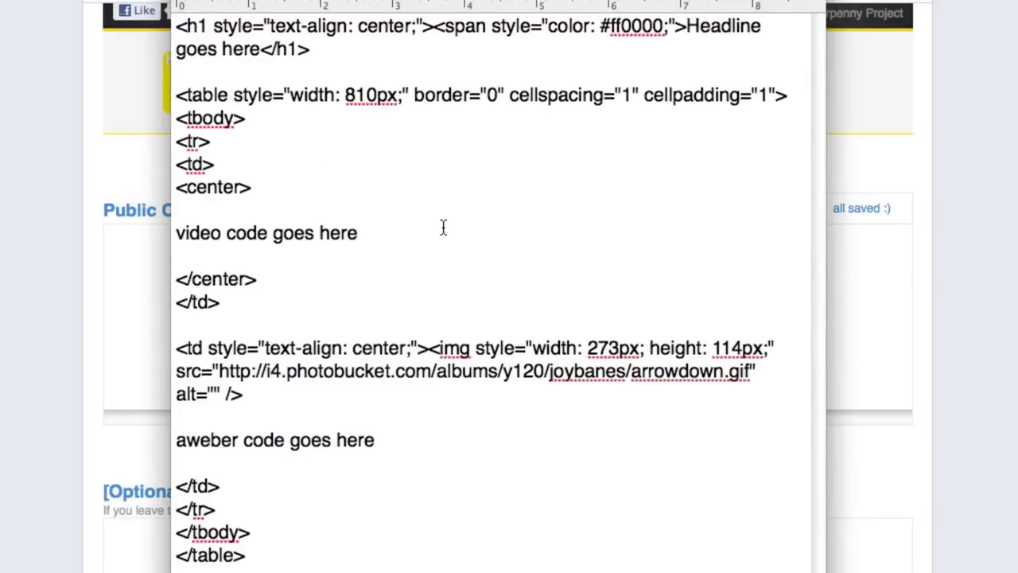
left_click(424, 304)
double_click(424, 304)
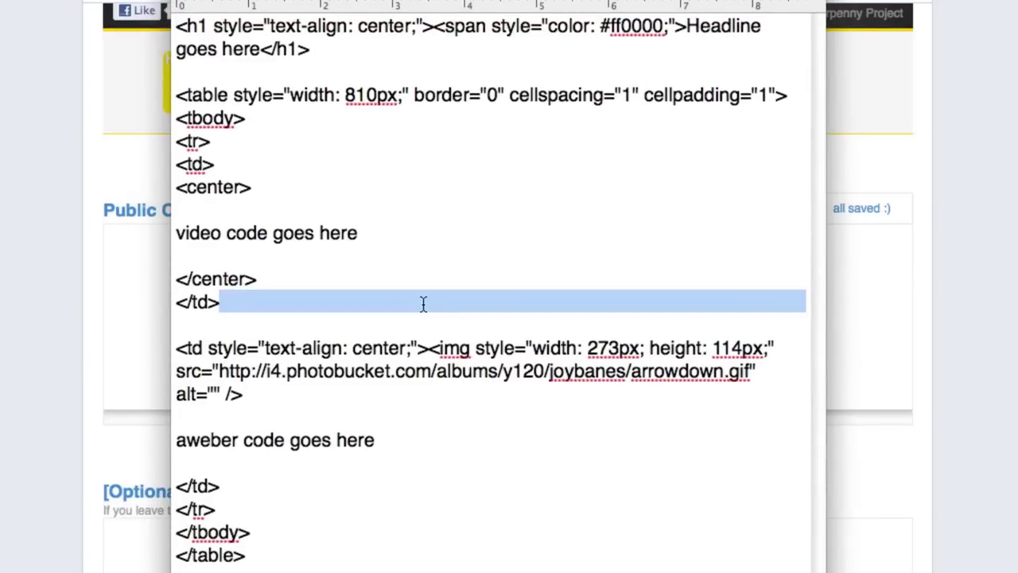
key("super+a")
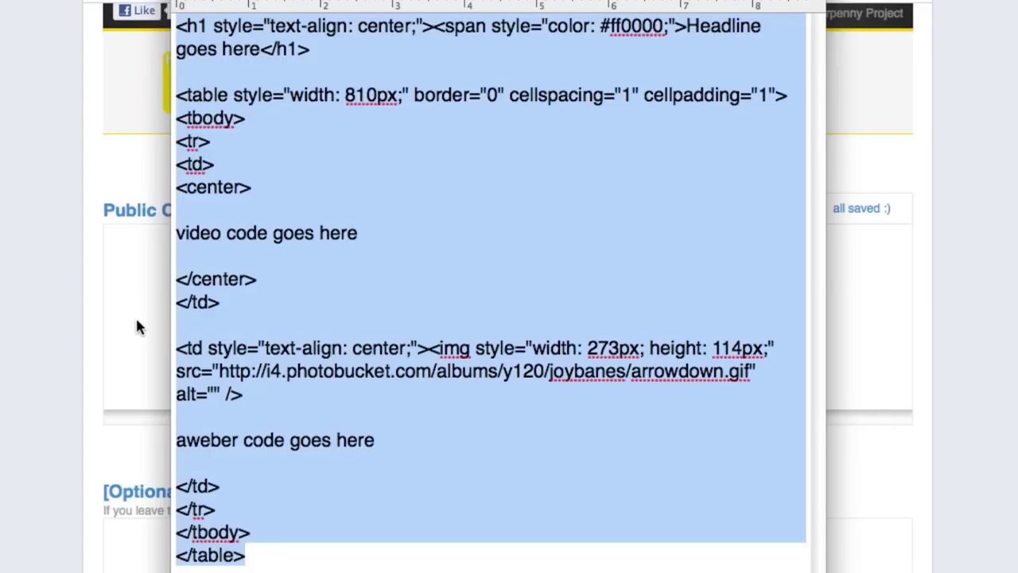
key("super+x")
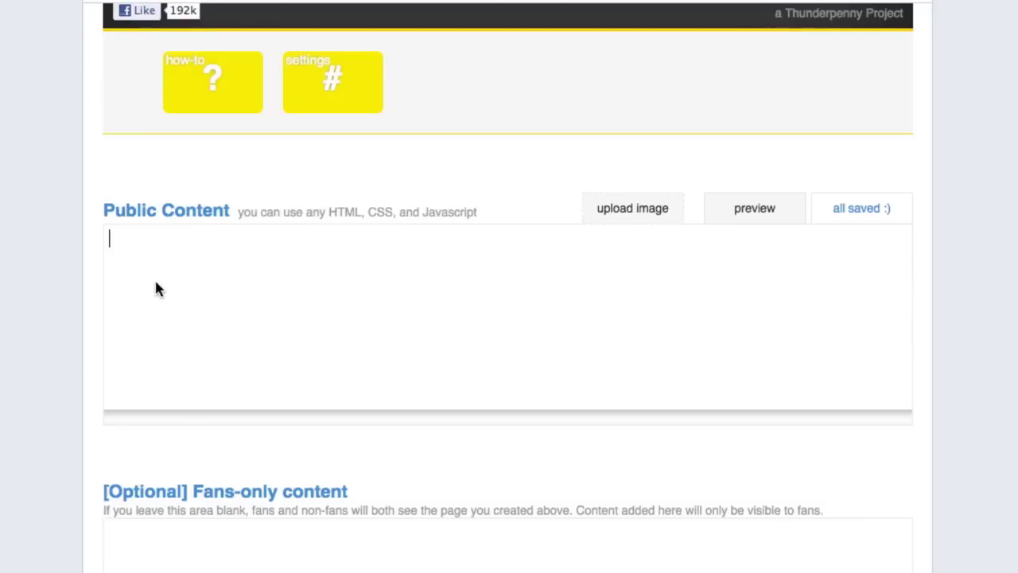
key("super+v")
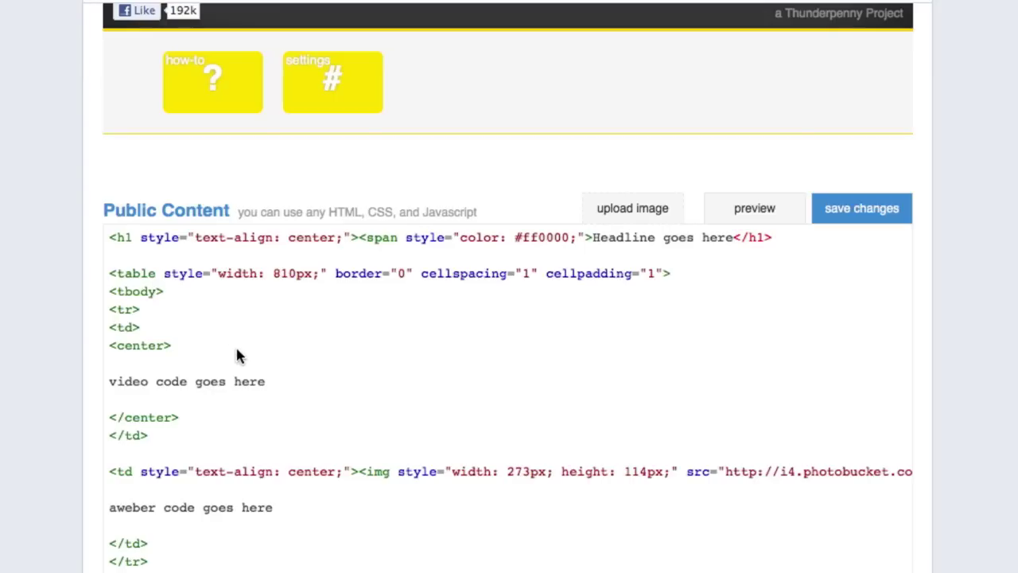
Replace the "Headline goes here" placeholder in the h1 line with "How to Create a Facebook Landing Page"
left_click(267, 377)
left_click(586, 237)
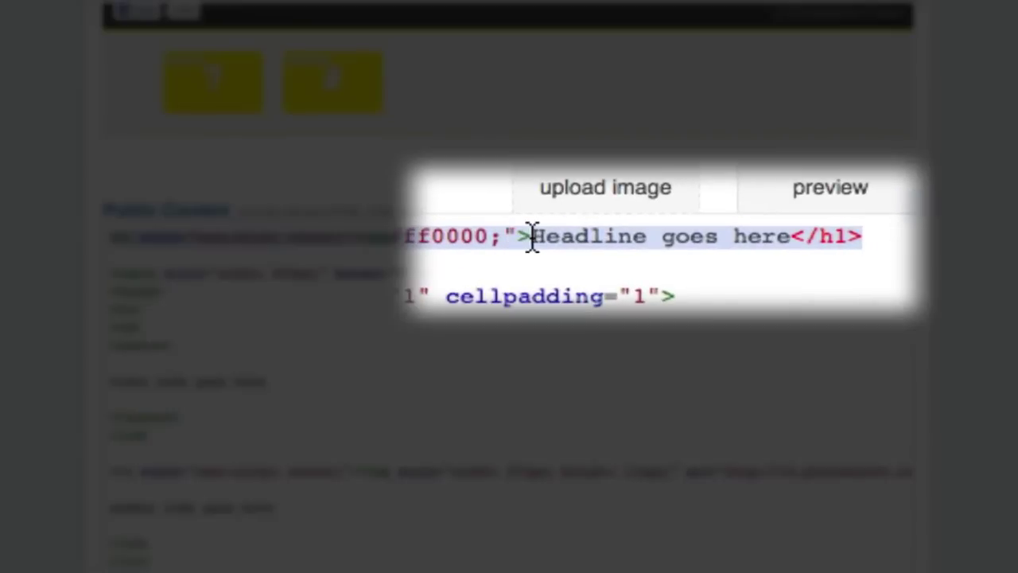
left_click_drag(526, 235, 788, 241)
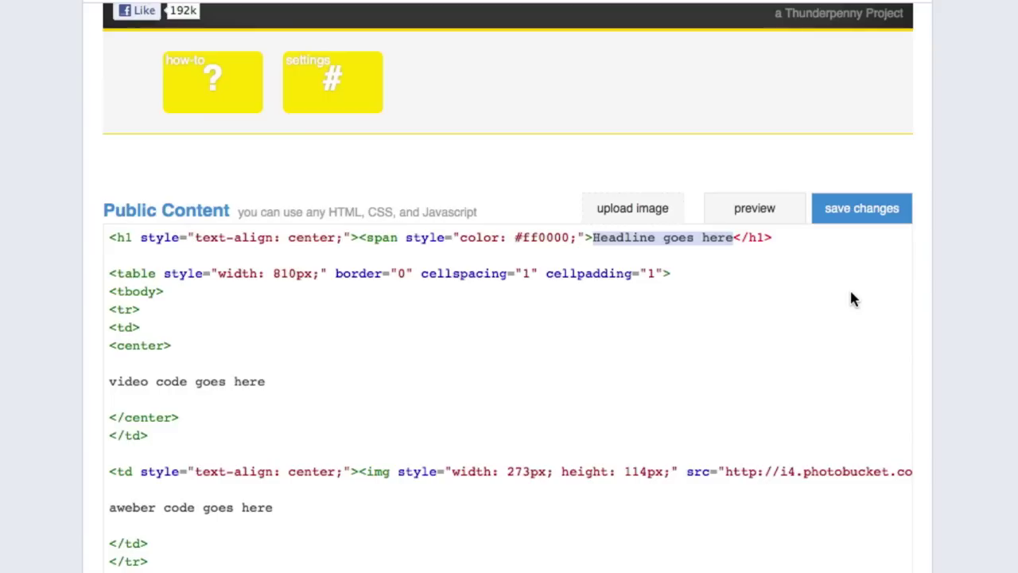
type("How ")
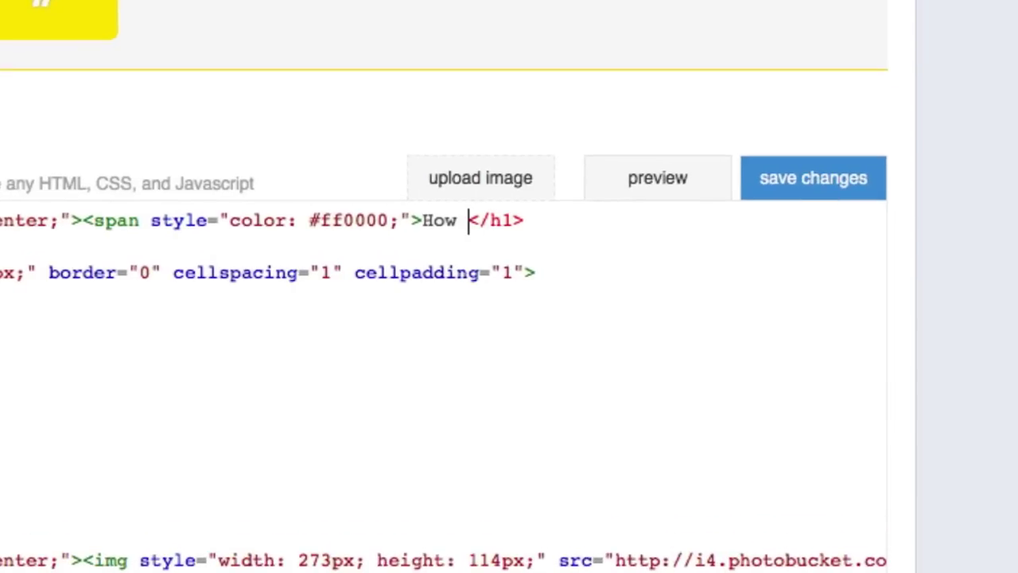
type("to Create ")
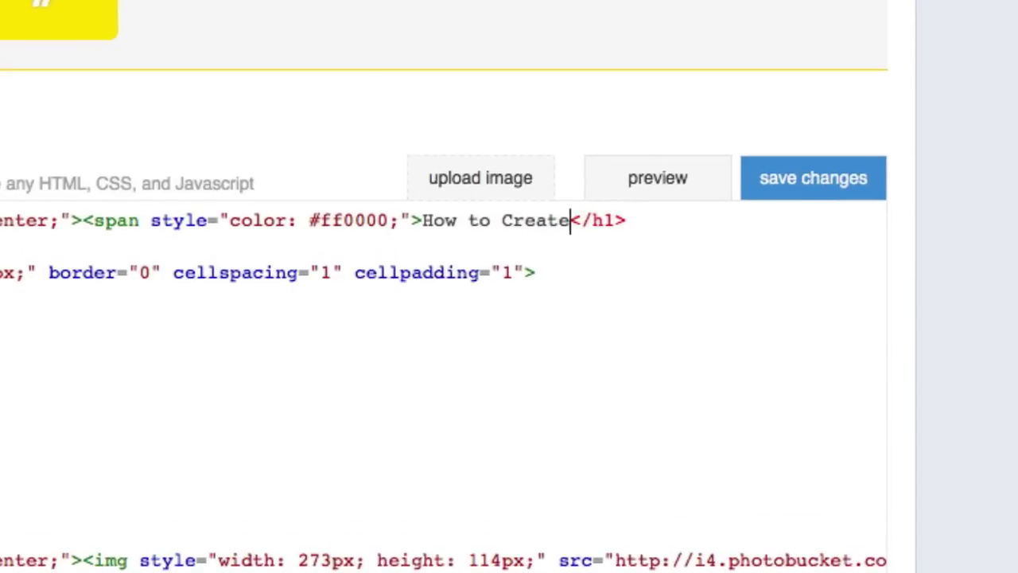
type("a Facebook Landing Page")
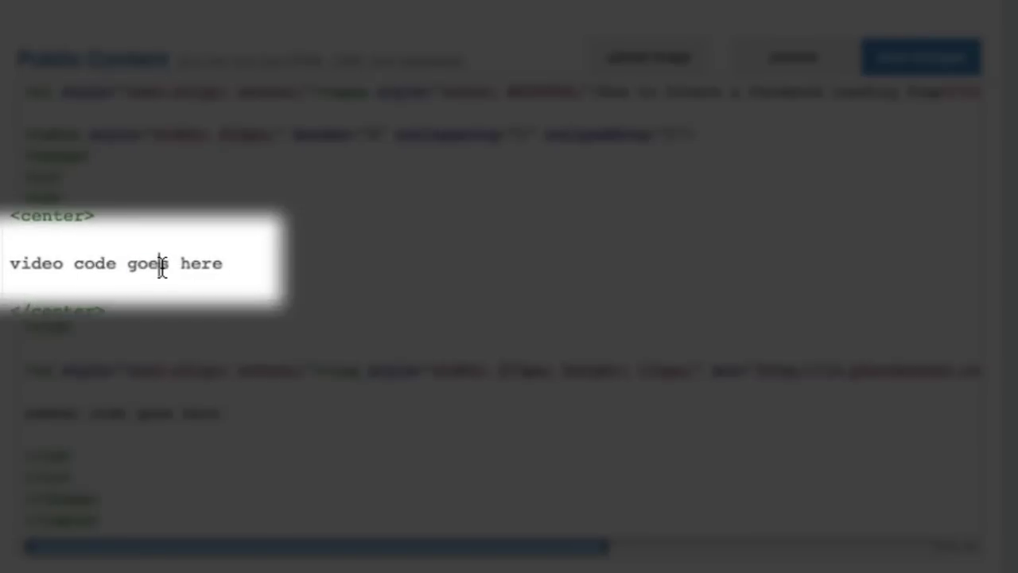
Locate the "video code goes here" placeholder, then switch to the video's YouTube page and display its embed code
triple_click(162, 267)
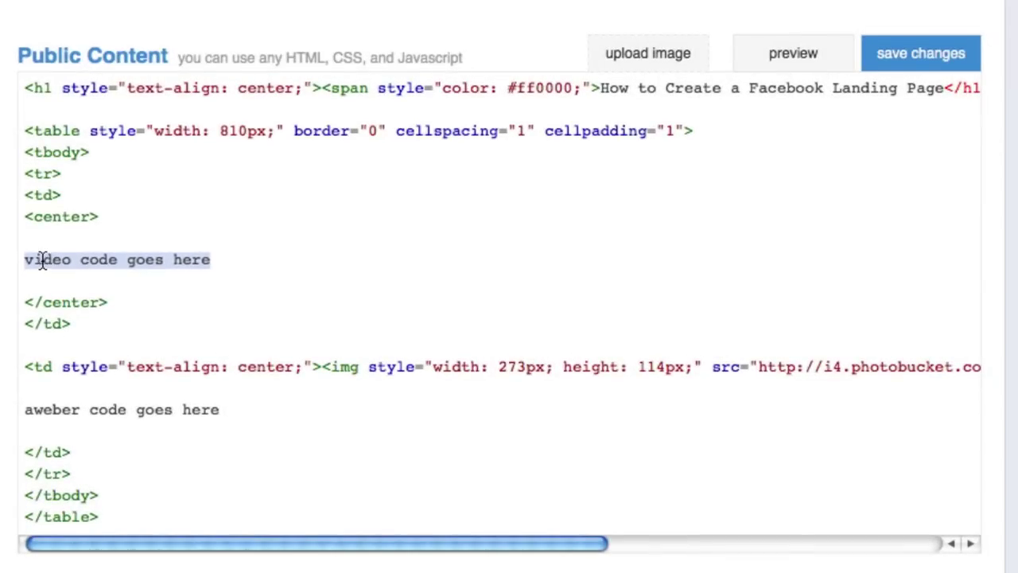
left_click(179, 263)
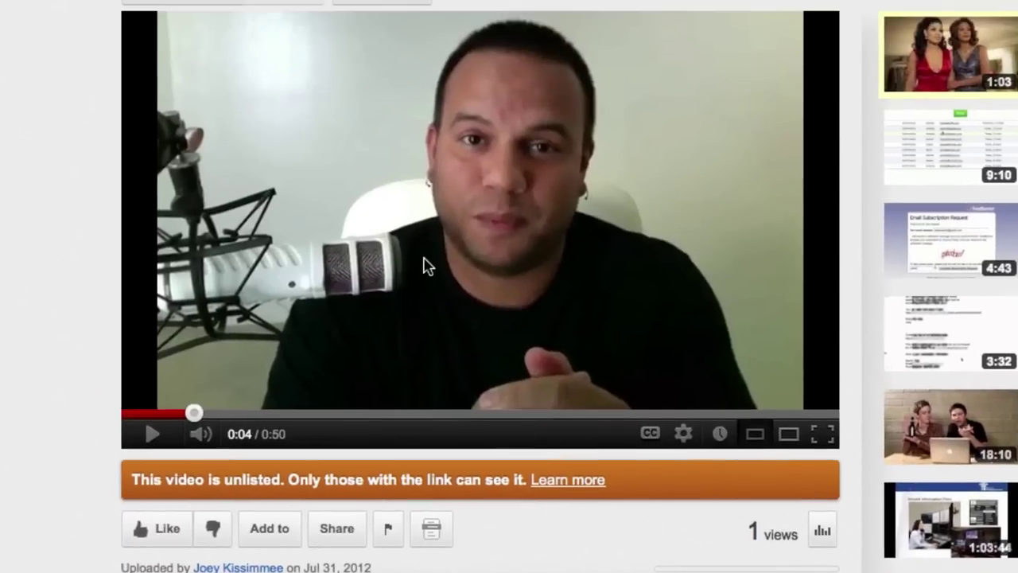
scroll(427, 255, "down", 1)
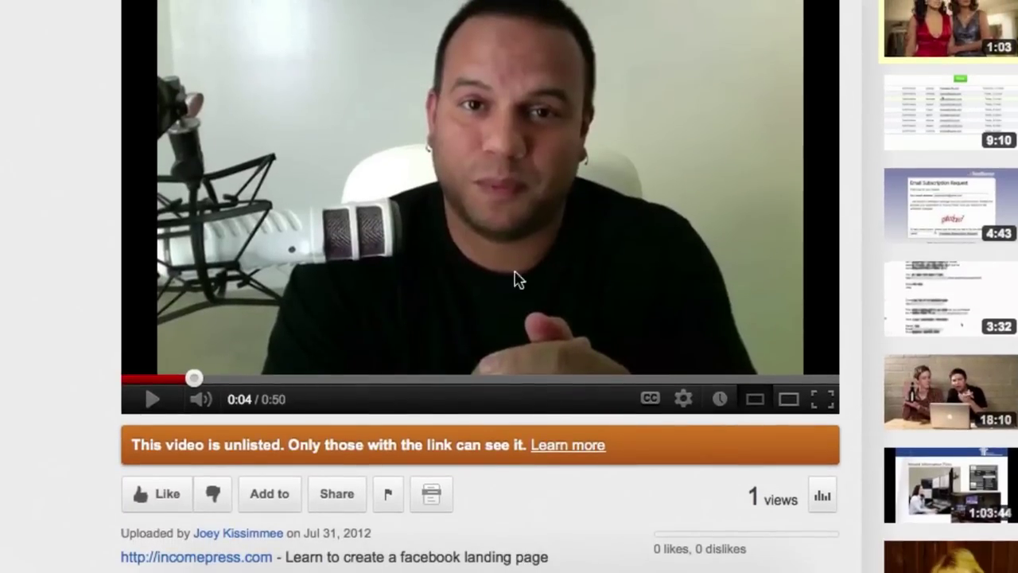
scroll(544, 256, "down", 1)
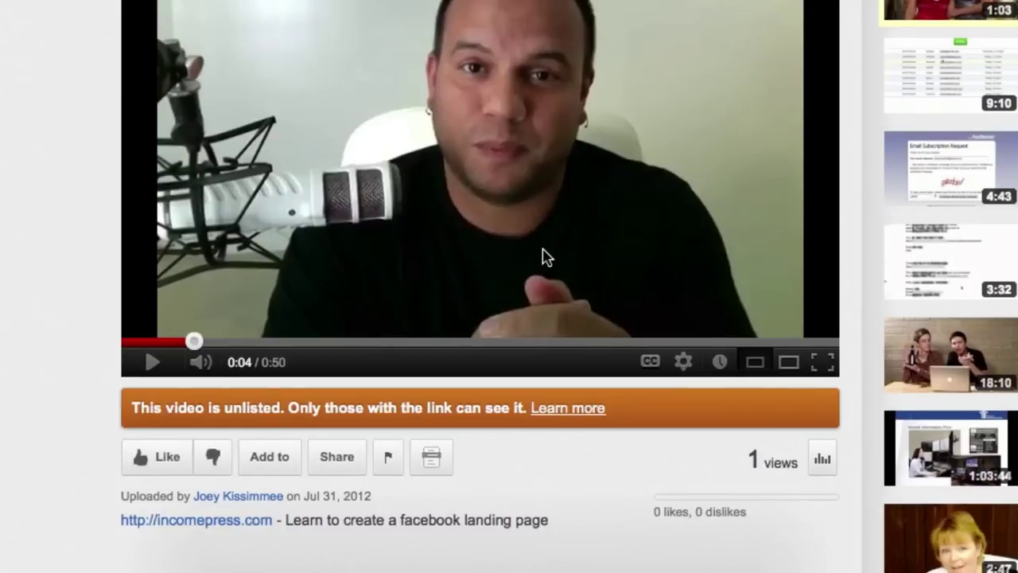
scroll(411, 375, "up", 1)
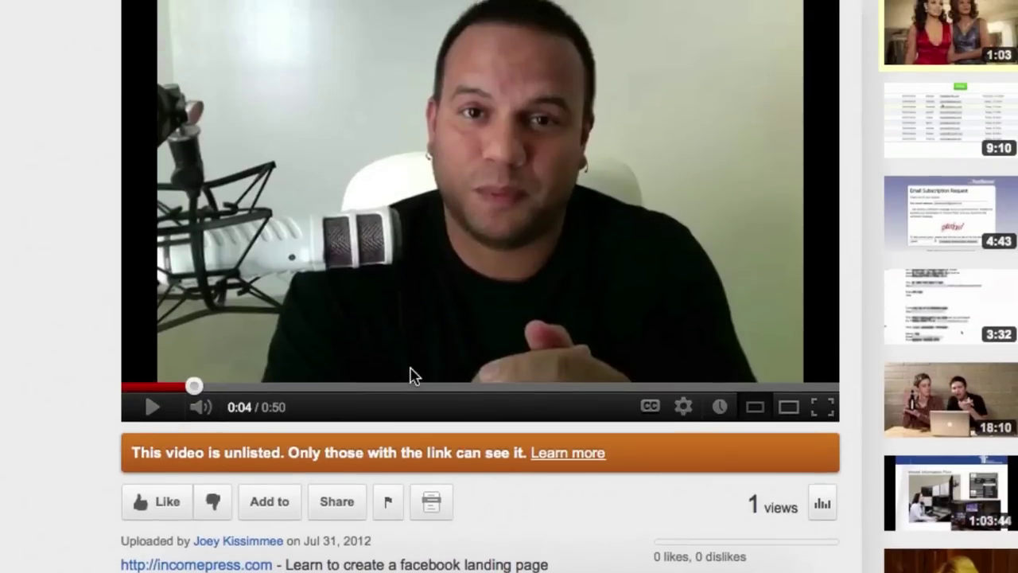
scroll(411, 375, "down", 3)
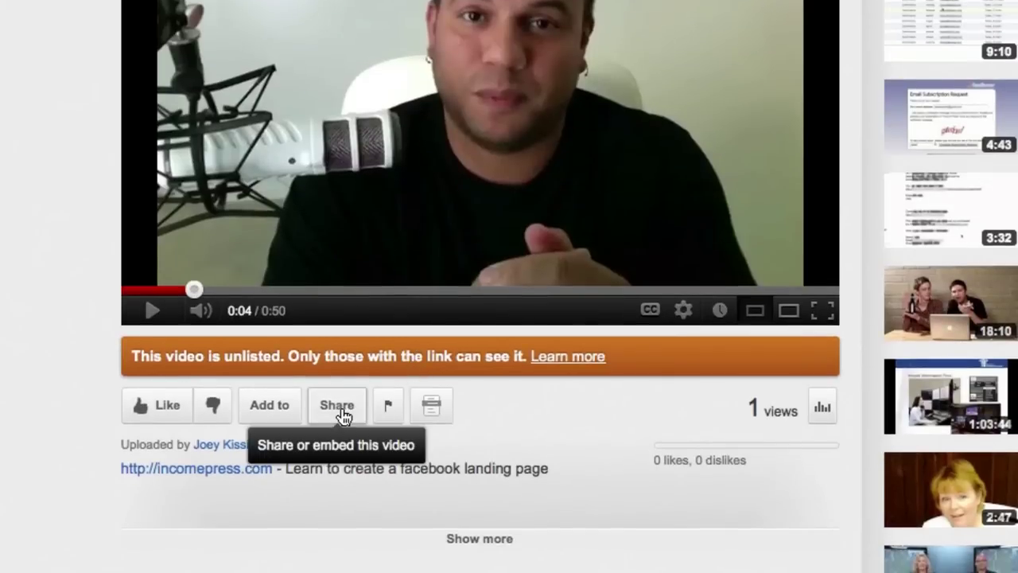
left_click(338, 408)
scroll(484, 375, "down", 2)
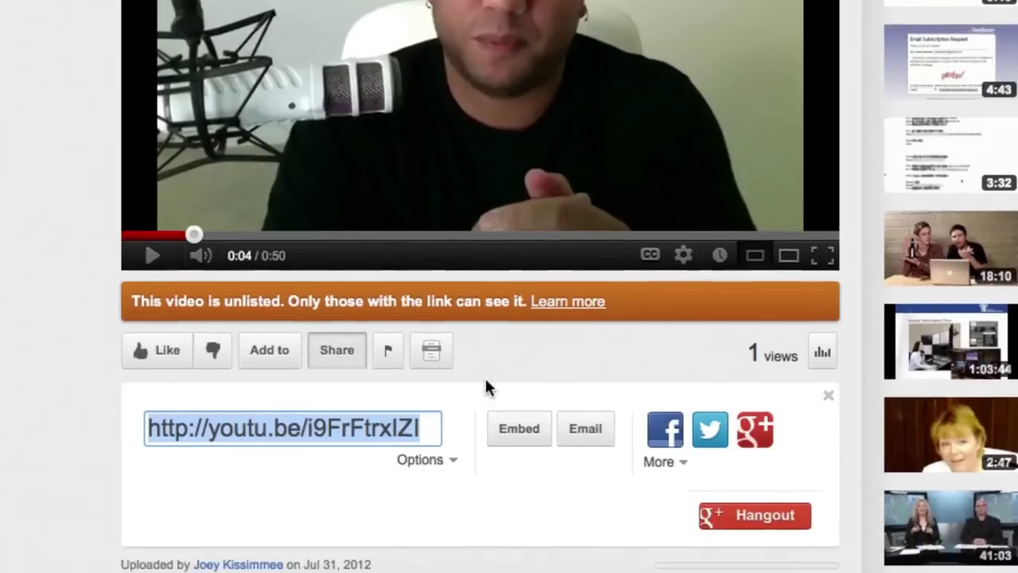
left_click(518, 403)
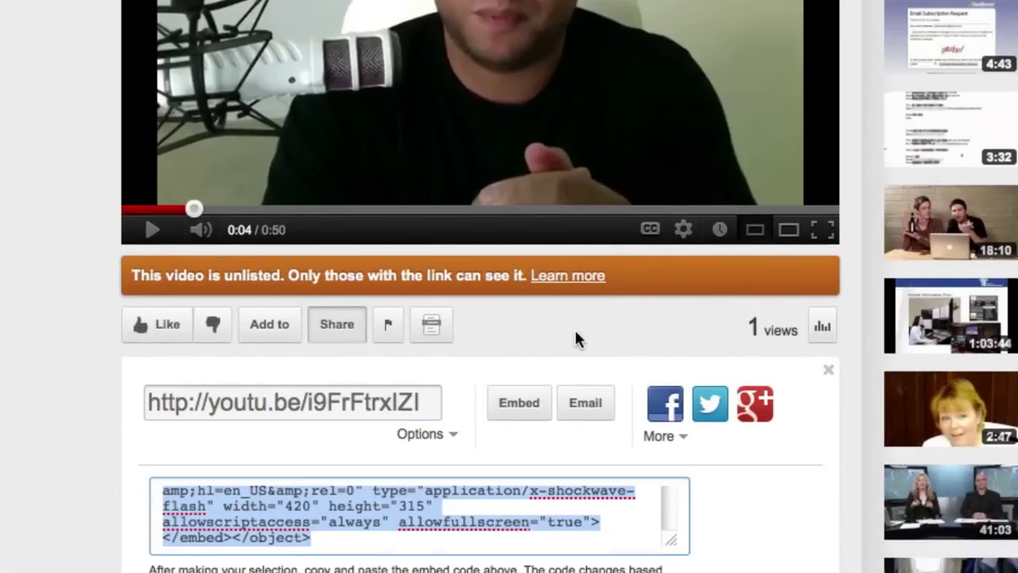
Set the video embed's custom width to 480 px and copy the resulting old-style embed code
scroll(575, 332, "down", 2)
scroll(575, 329, "down", 4)
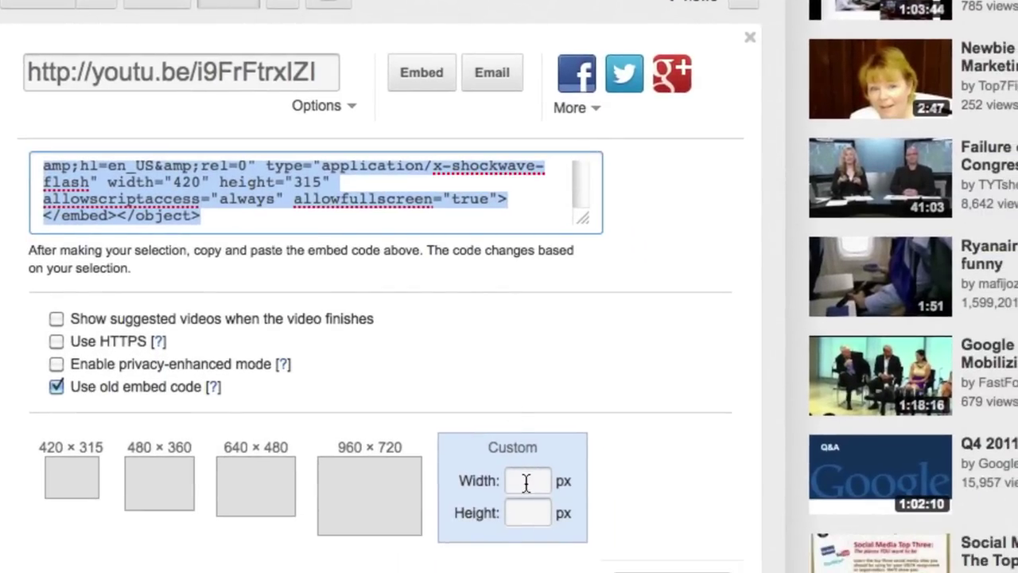
scroll(525, 483, "down", 6)
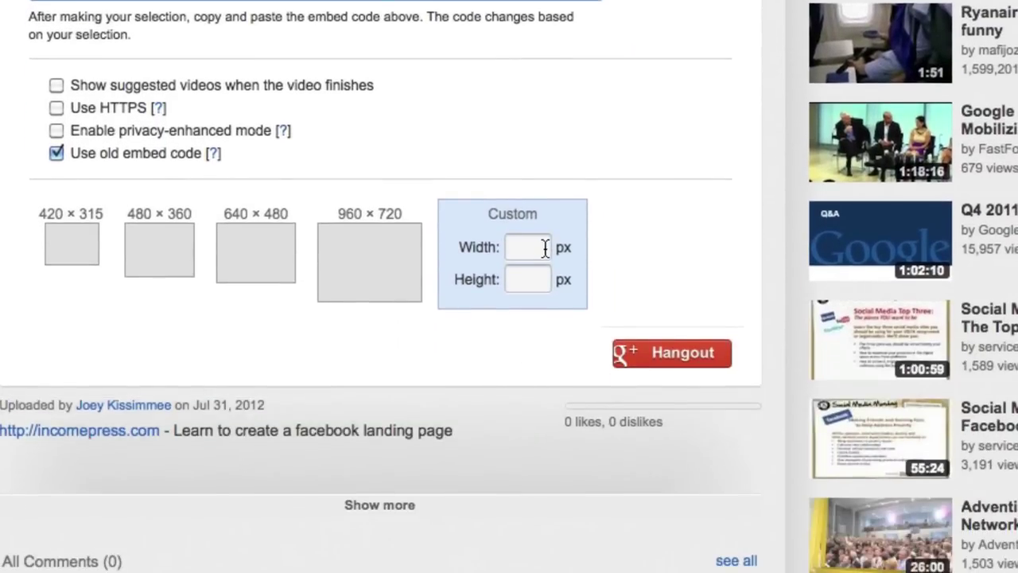
left_click(545, 249)
type("480")
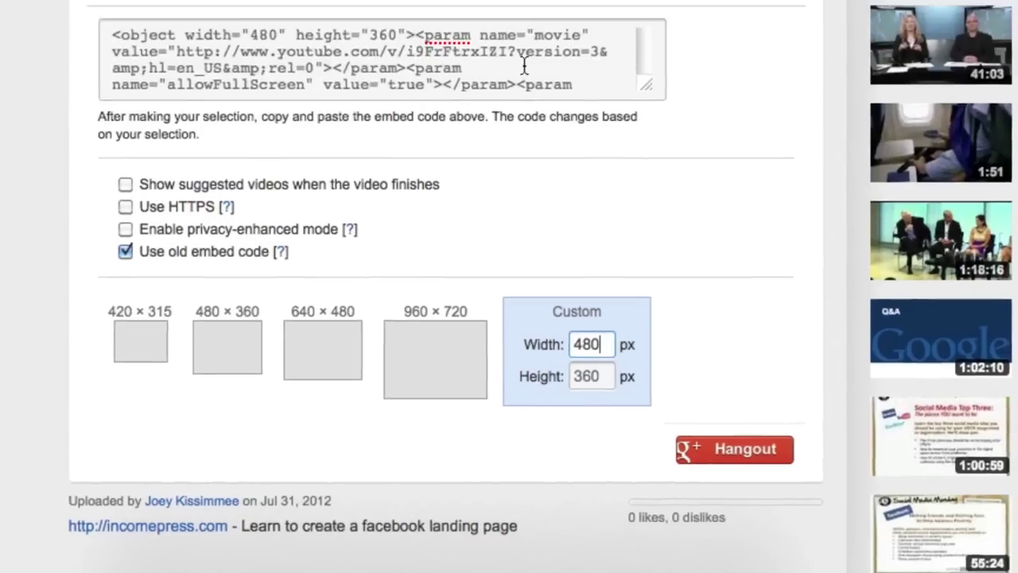
left_click(524, 66)
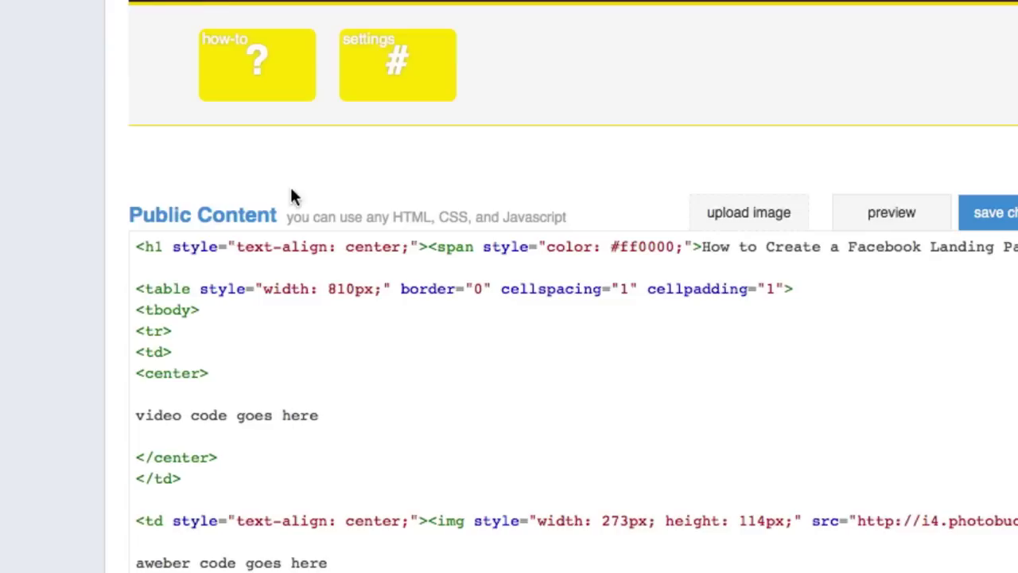
Replace the "video code goes here" placeholder in the Public Content HTML with the copied YouTube embed code
left_click(292, 415)
left_click_drag(327, 416, 136, 415)
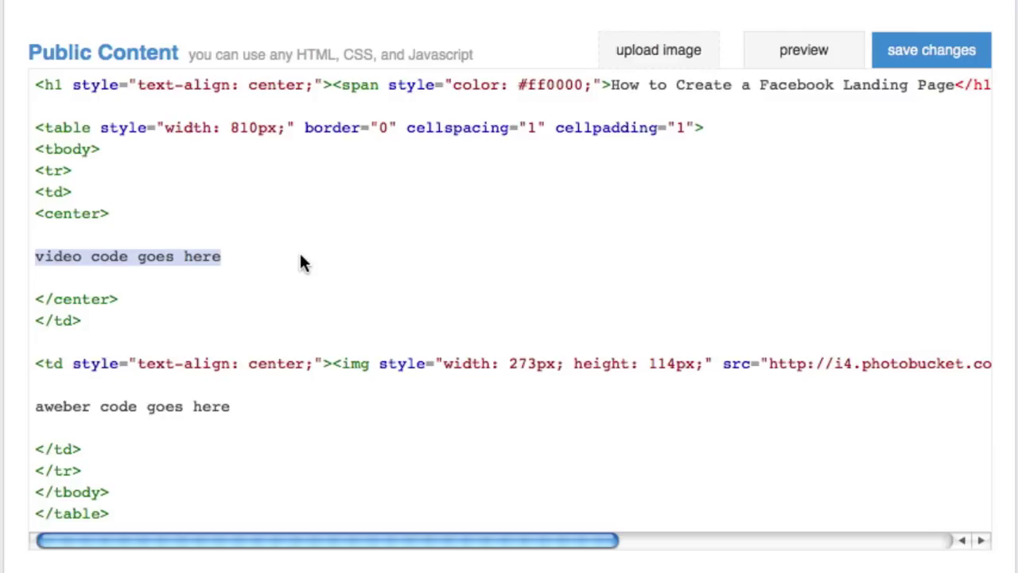
key("BackSpace")
key("super+v")
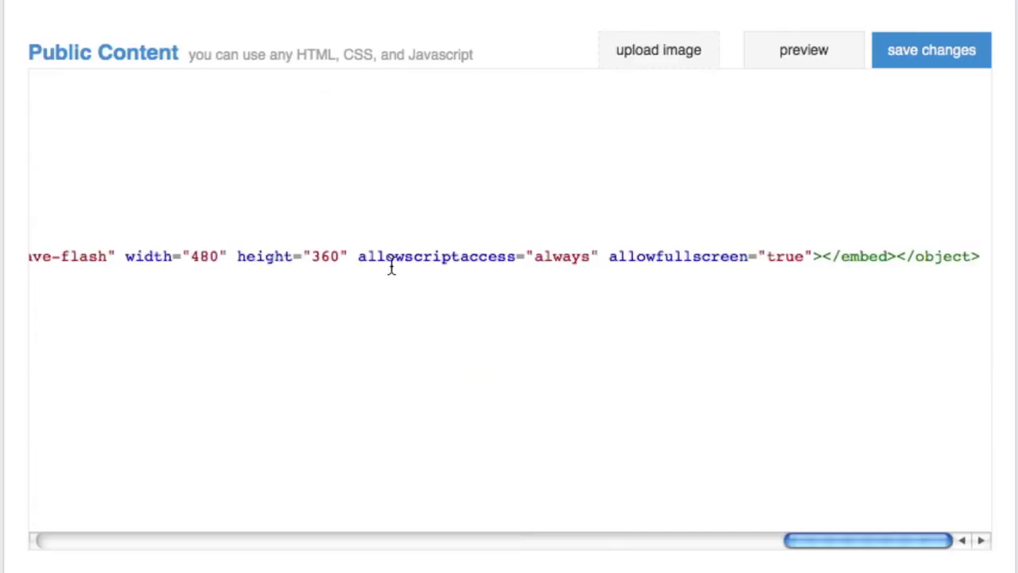
left_click(326, 281)
Select the "aweber code goes here" placeholder in the Public Content HTML and switch to AWeber's web form designer
scroll(318, 292, "up", 1)
scroll(319, 291, "down", 3)
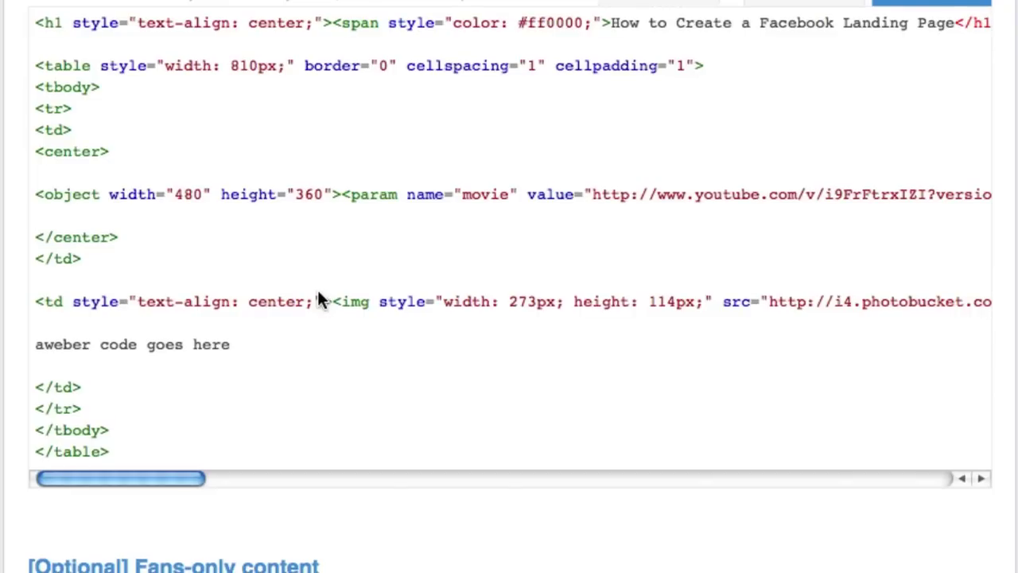
scroll(317, 292, "down", 1)
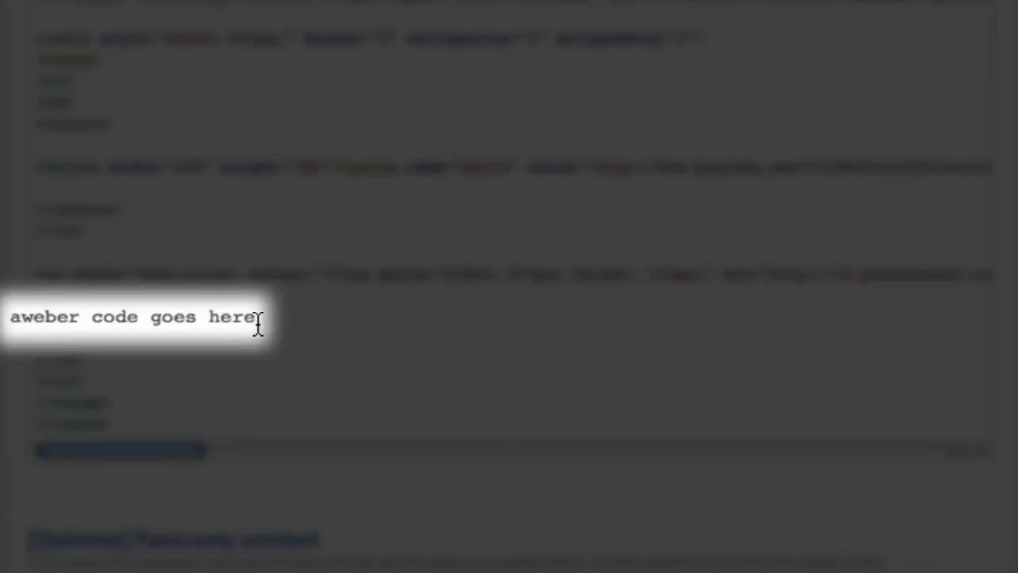
left_click_drag(266, 317, 16, 318)
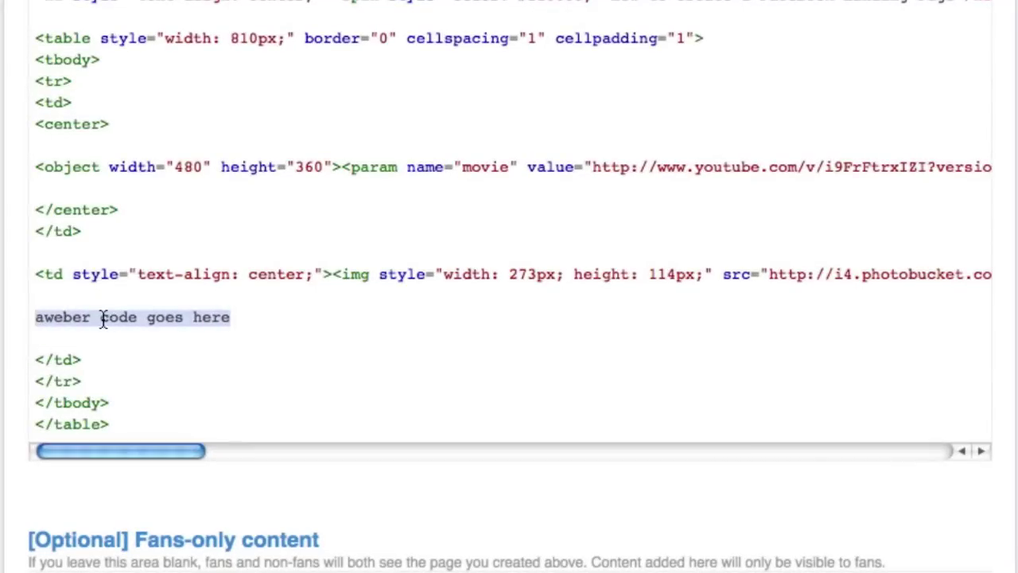
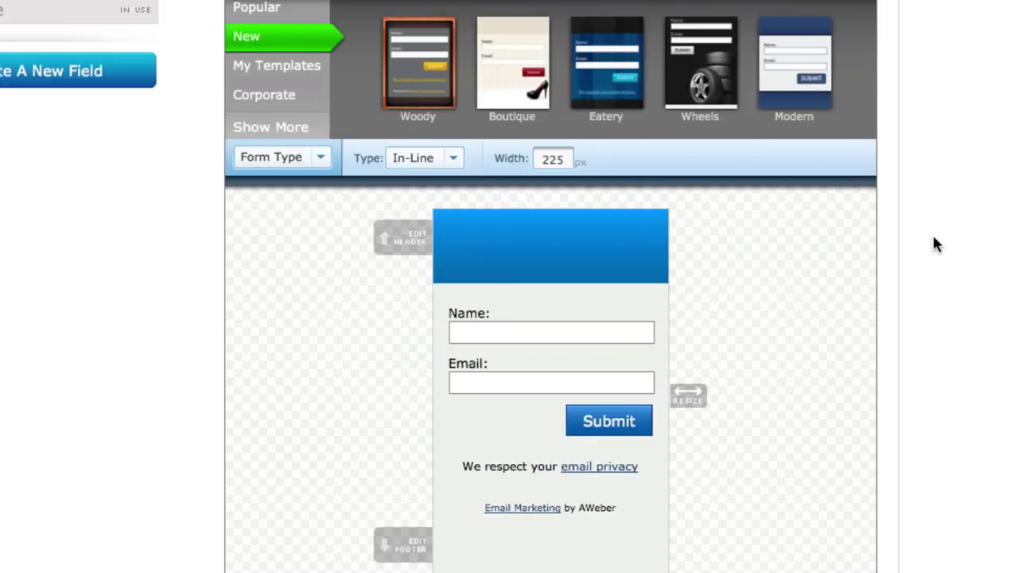
Remove the header, the Name field, the footer and the "Email Marketing by AWeber" line from the web form
scroll(932, 245, "down", 1)
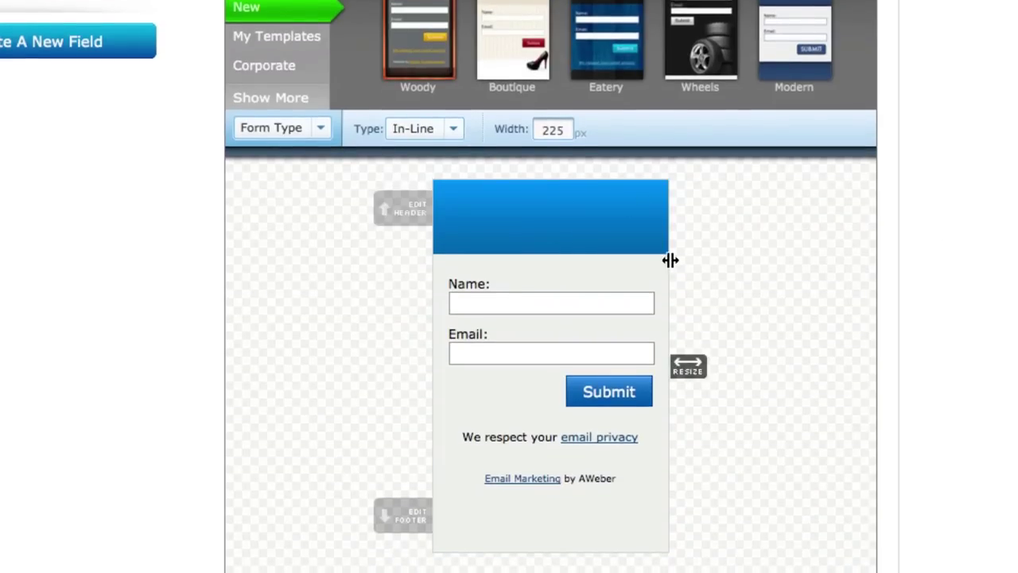
scroll(756, 227, "down", 3)
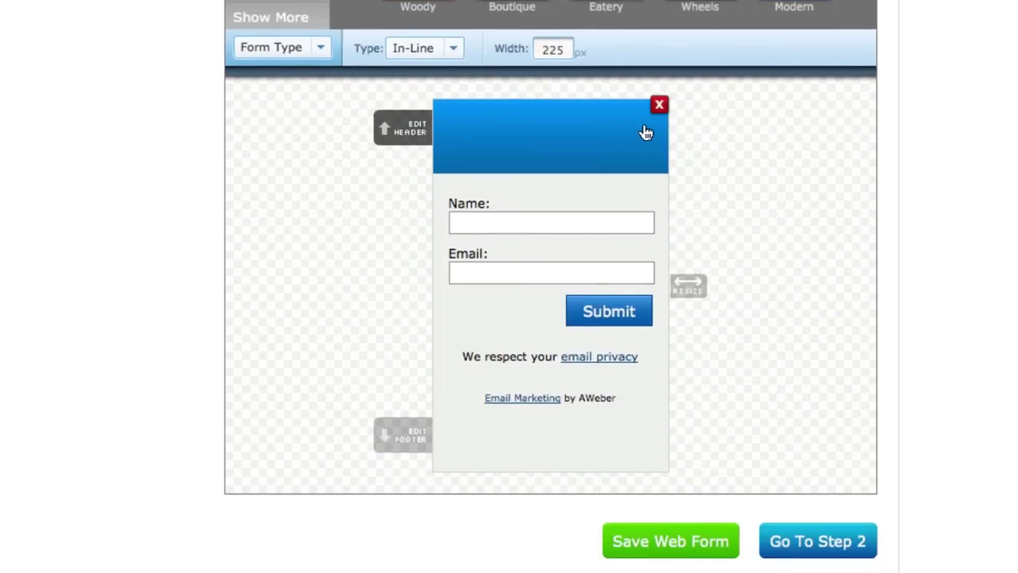
left_click(659, 105)
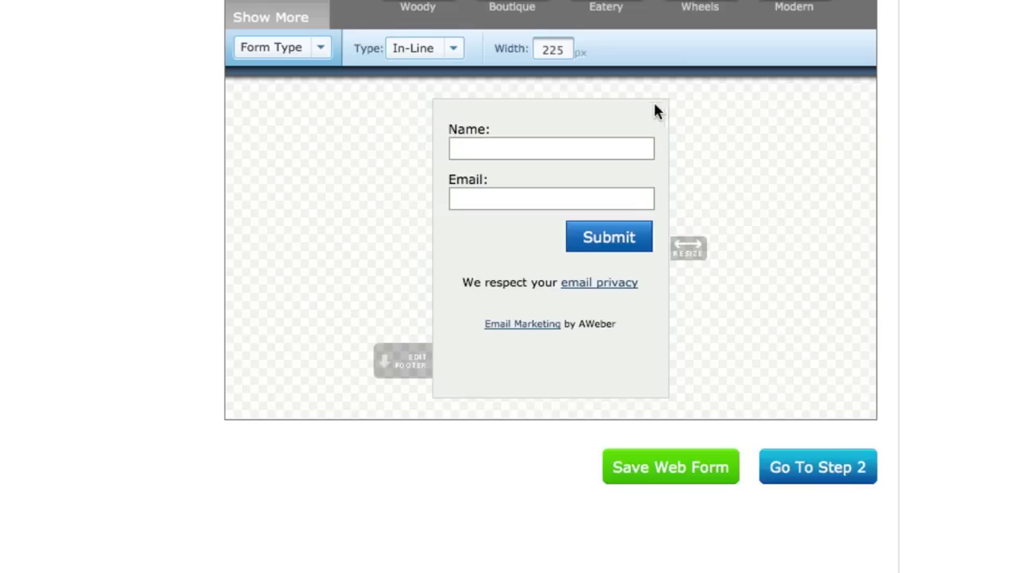
mouse_move(614, 141)
left_click(659, 123)
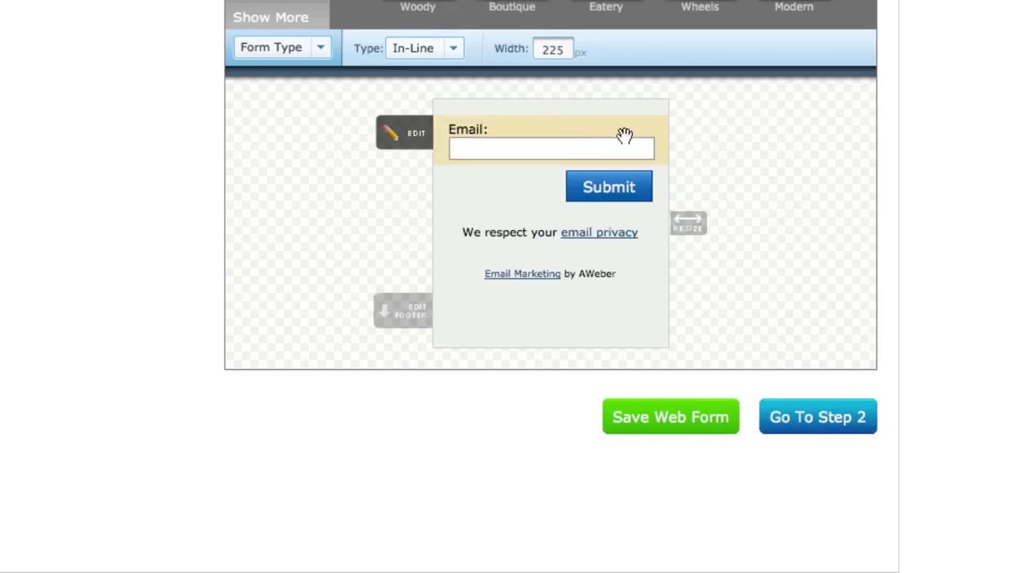
left_click(658, 320)
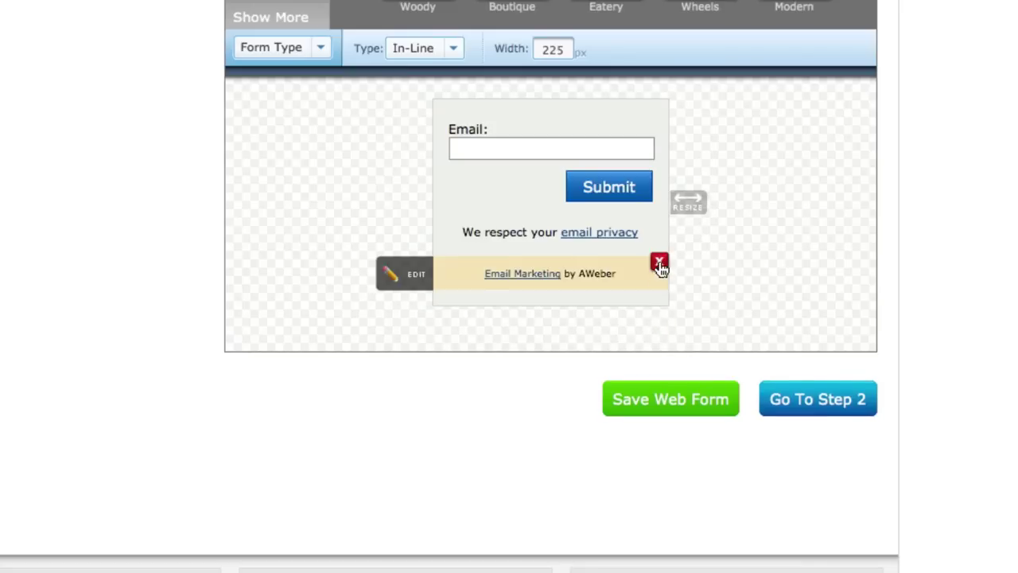
left_click(659, 263)
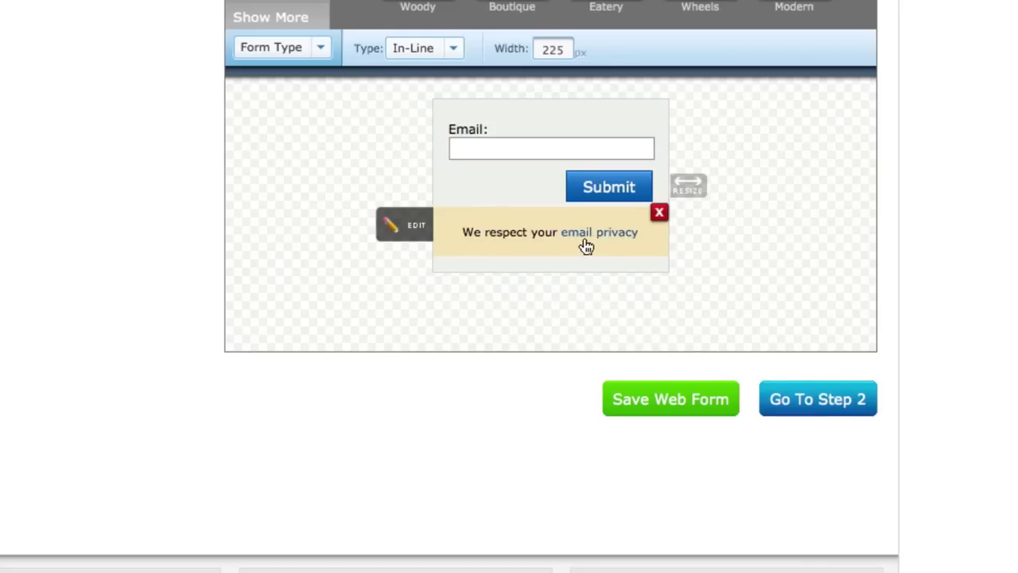
Change the form's submit button text to "Get Instant Access <<" and save the web form
left_click(609, 187)
triple_click(252, 150)
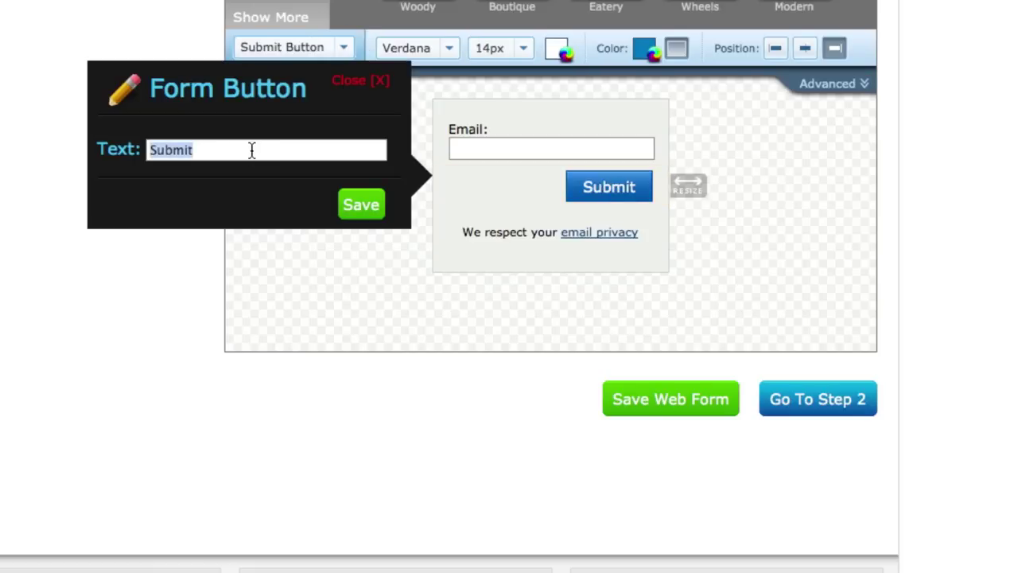
type("Get In")
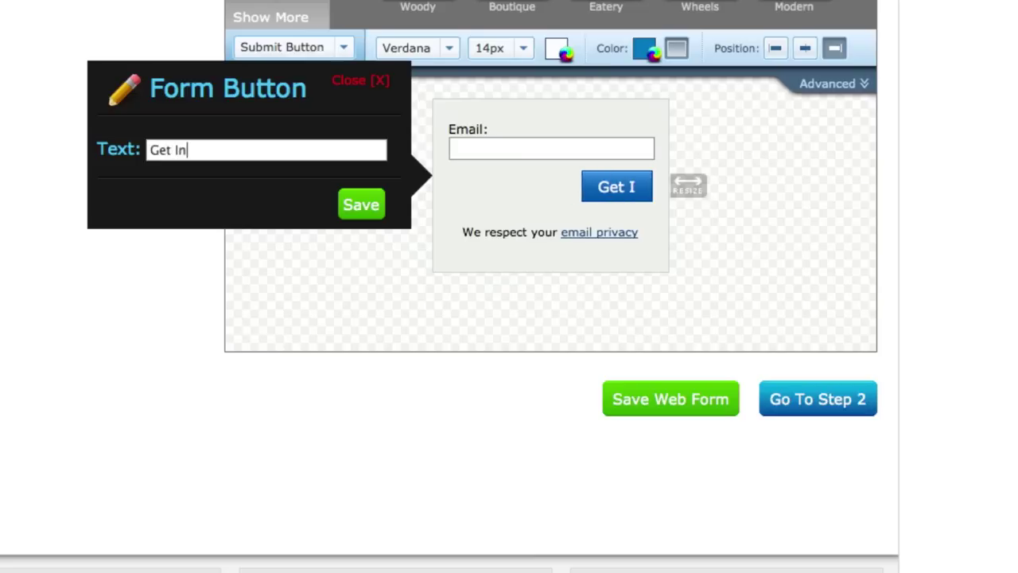
type("stant A")
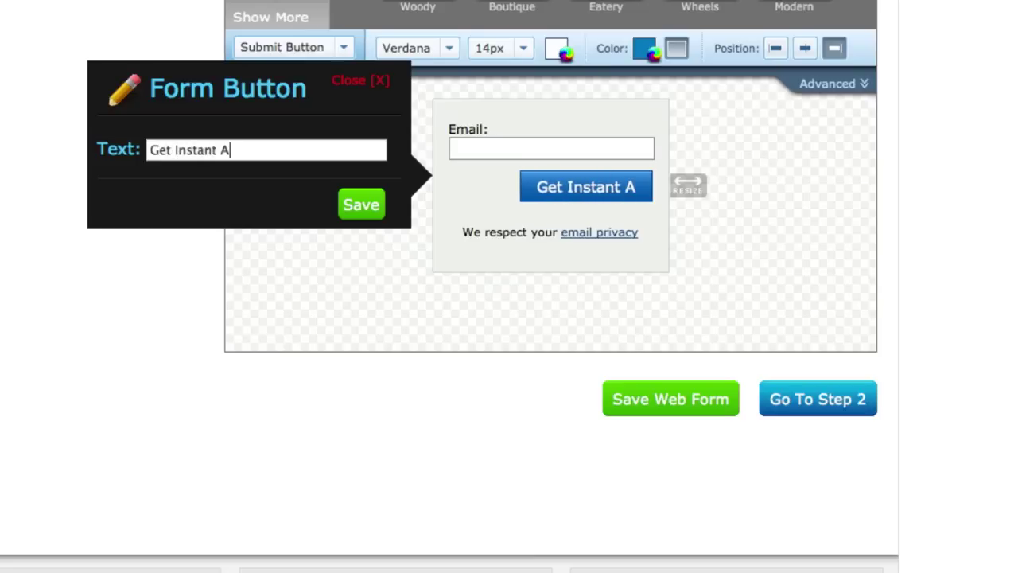
type("ccess")
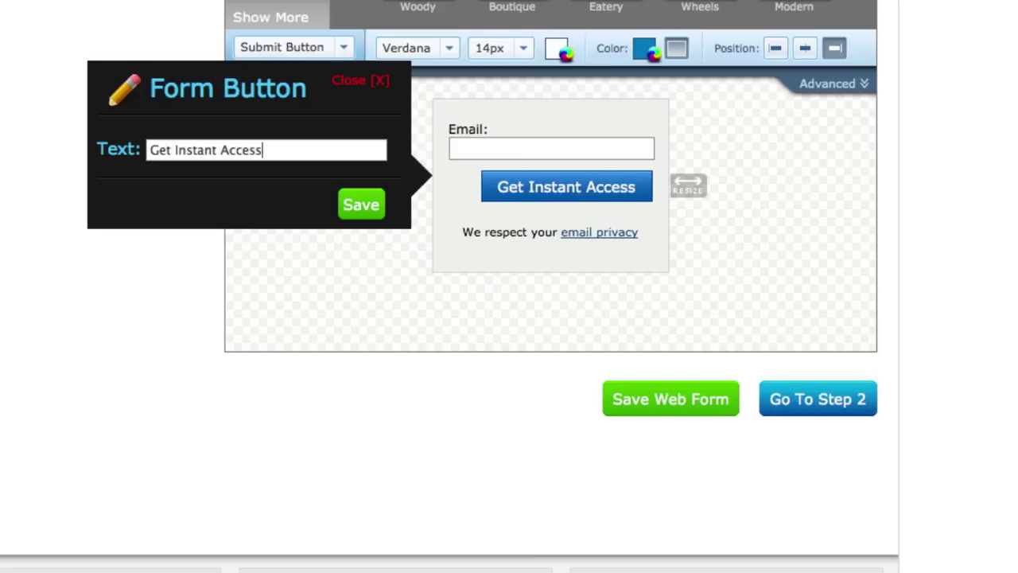
type(" <<")
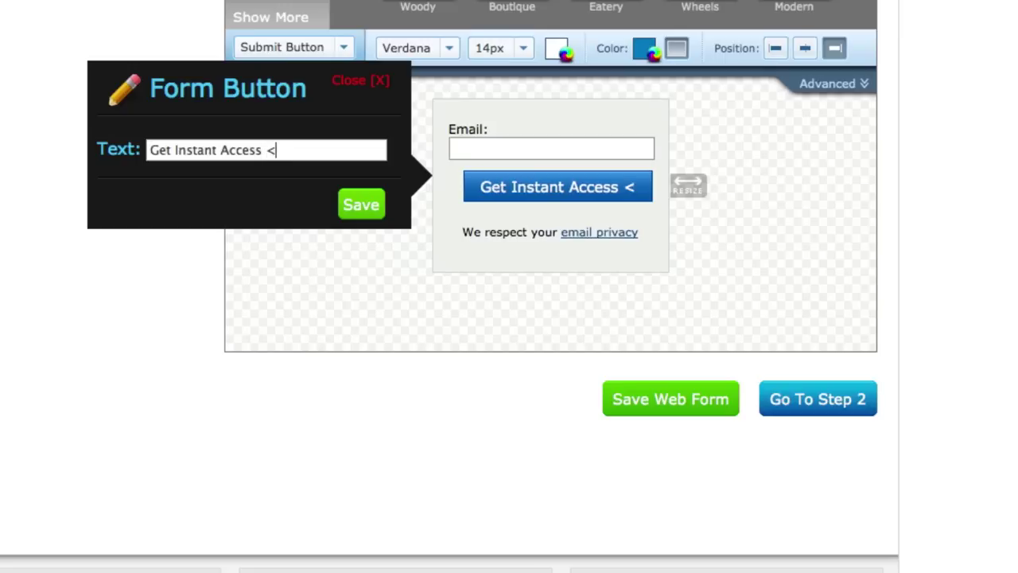
left_click(362, 209)
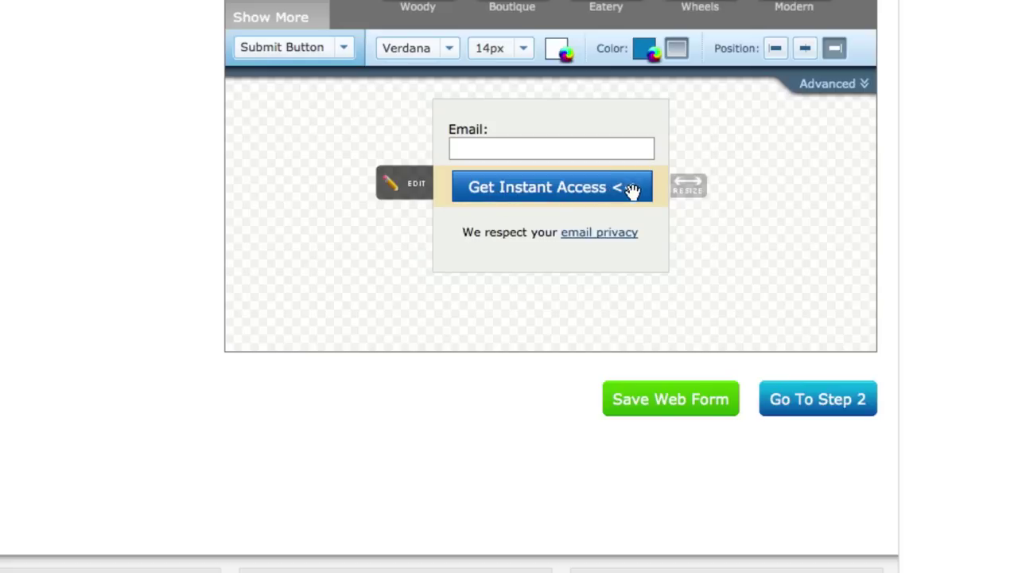
left_click(666, 408)
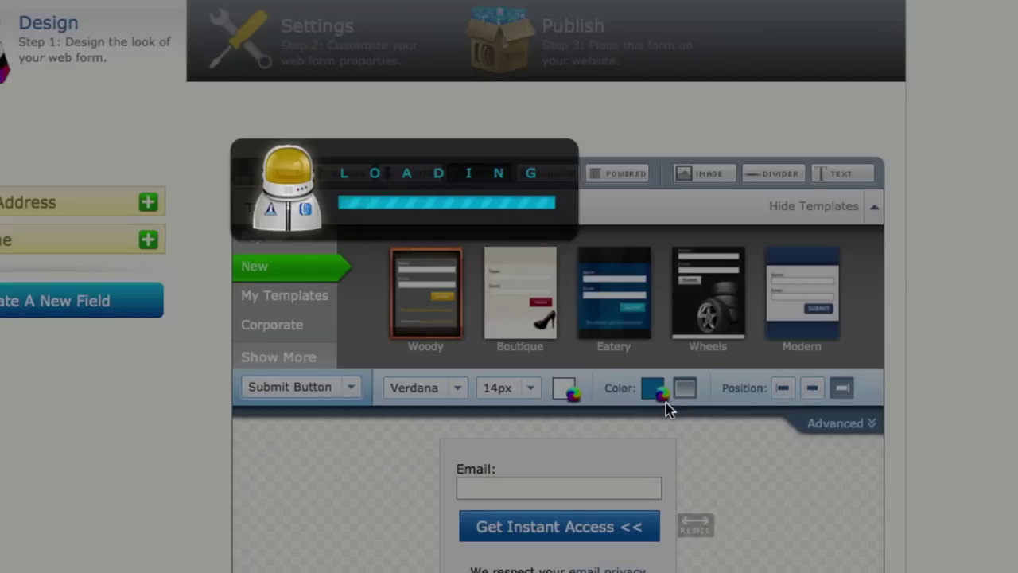
Continue to the web form's settings step and name the form "facebook landing page"
scroll(912, 266, "down", 5)
scroll(818, 422, "down", 2)
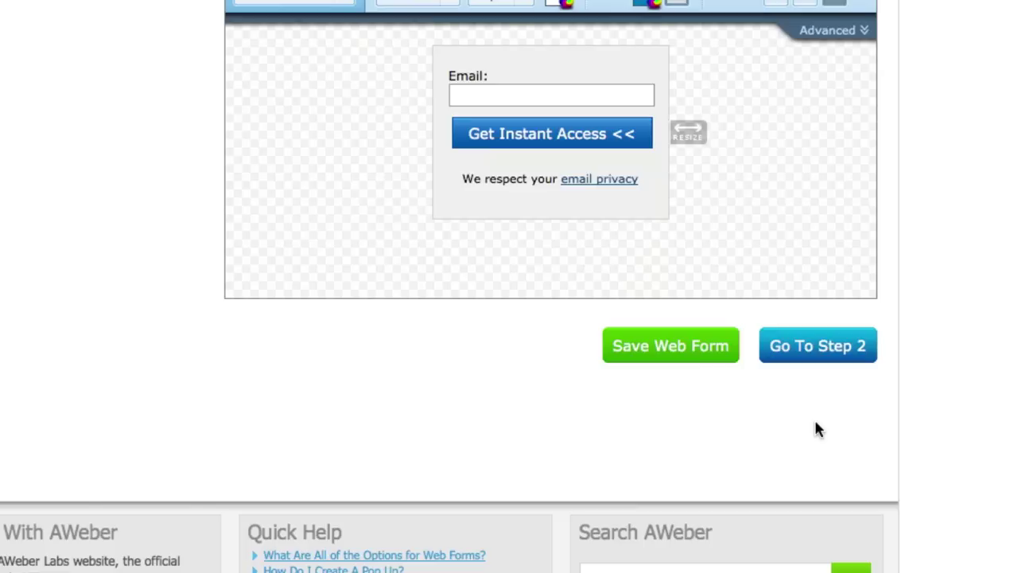
left_click(818, 345)
left_click(169, 243)
triple_click(212, 244)
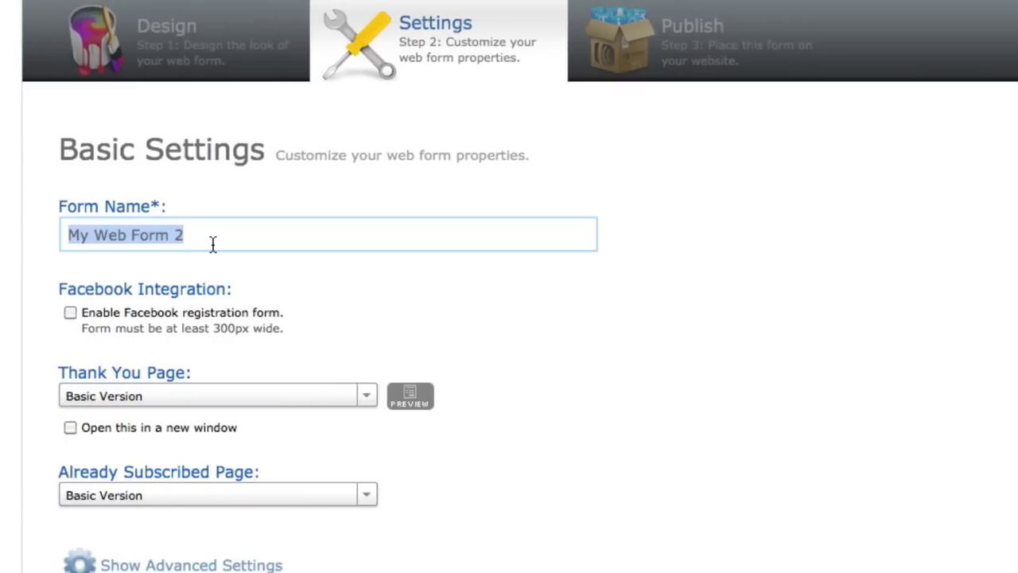
type("facebook")
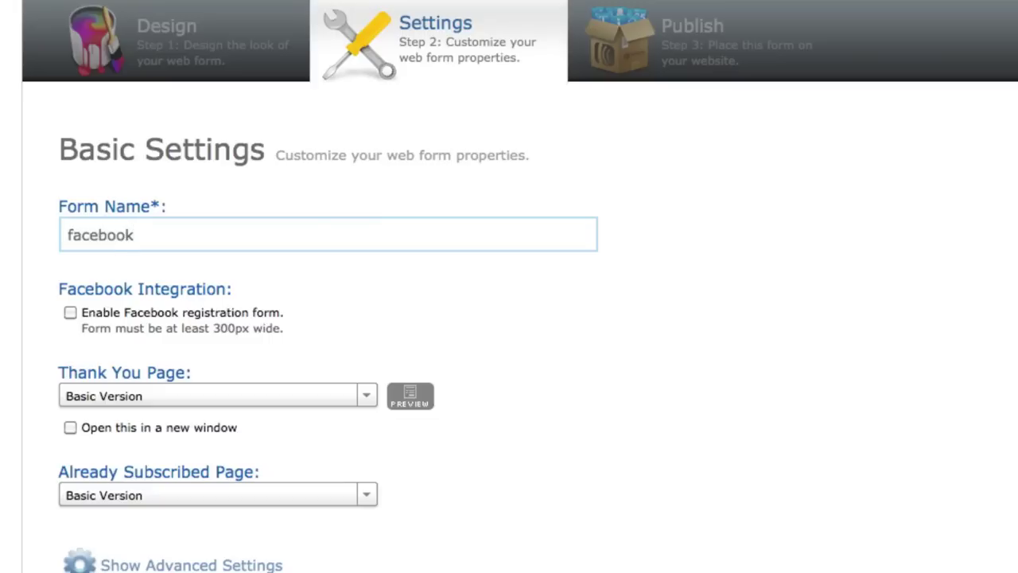
type(" landing page")
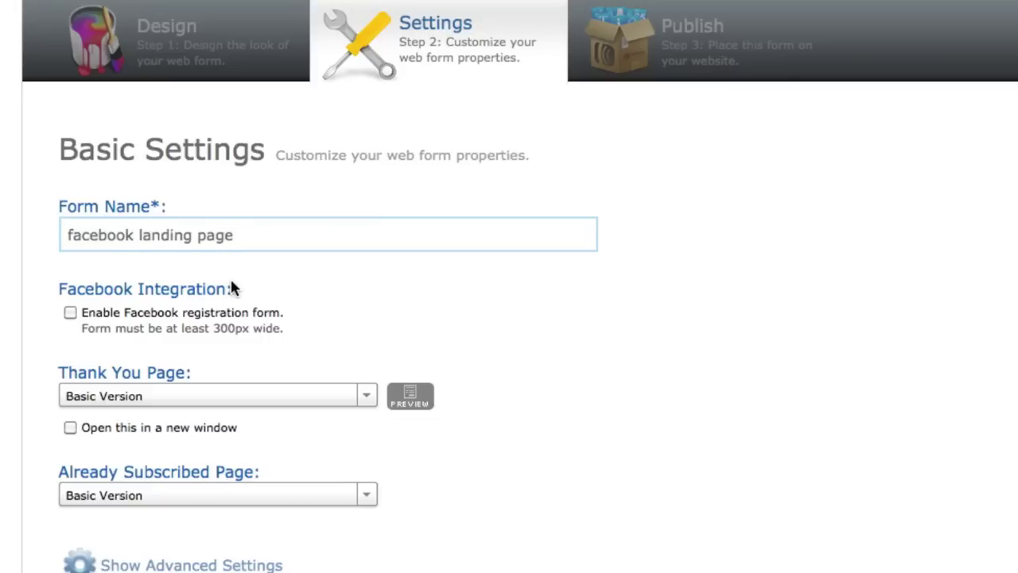
scroll(230, 288, "down", 5)
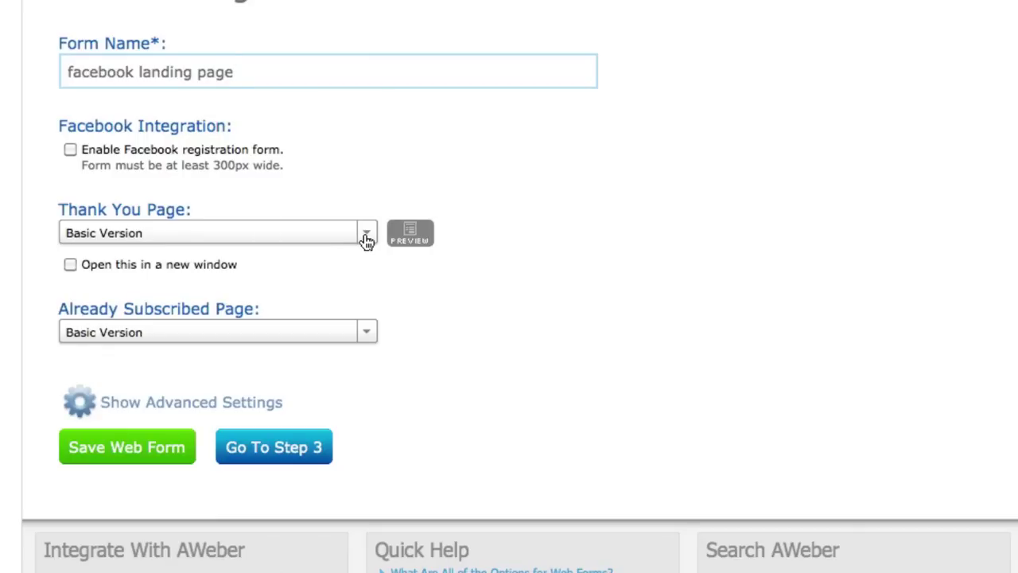
left_click(366, 239)
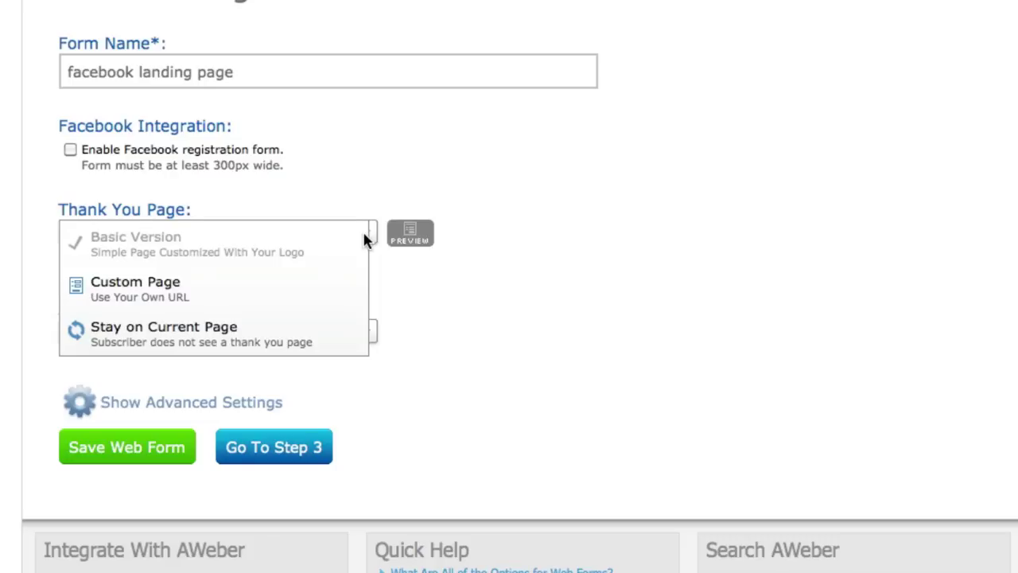
left_click(334, 291)
left_click(239, 273)
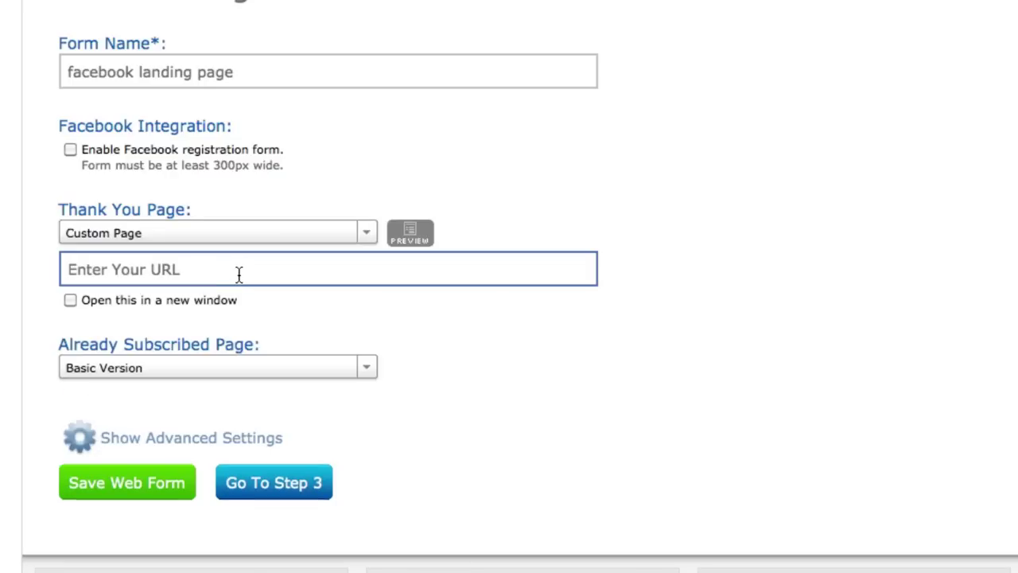
type("income")
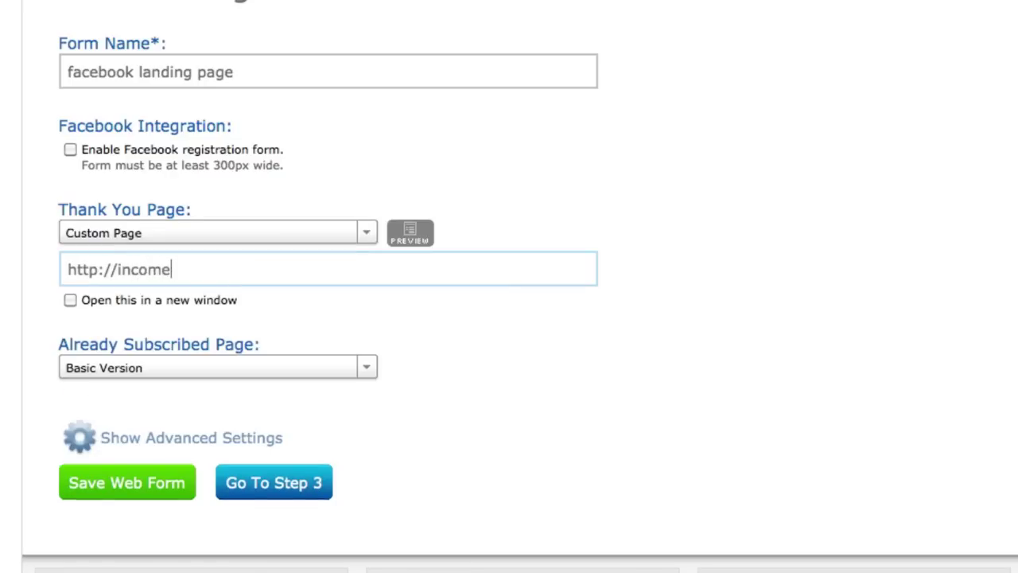
type("press.com")
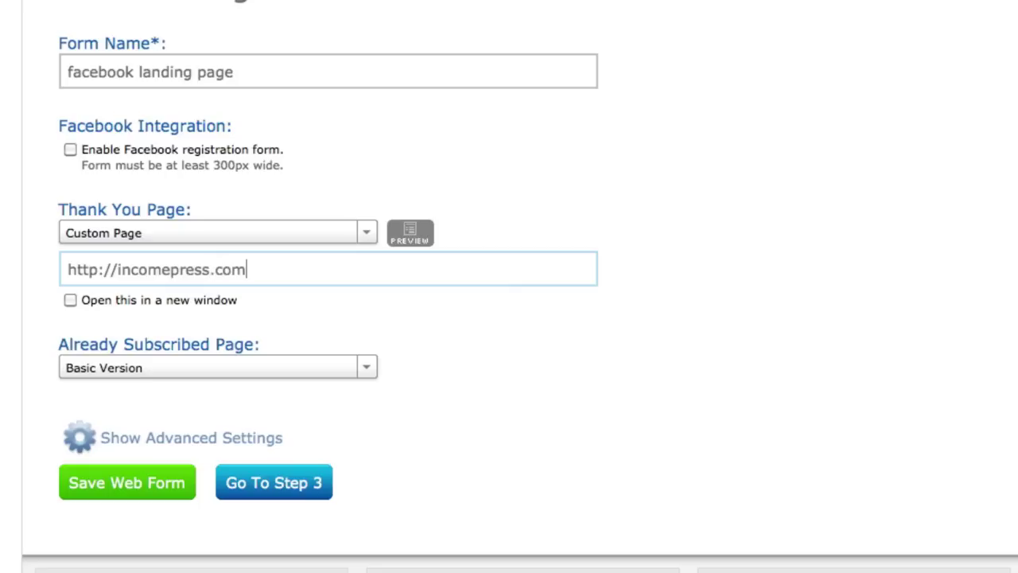
type("/download")
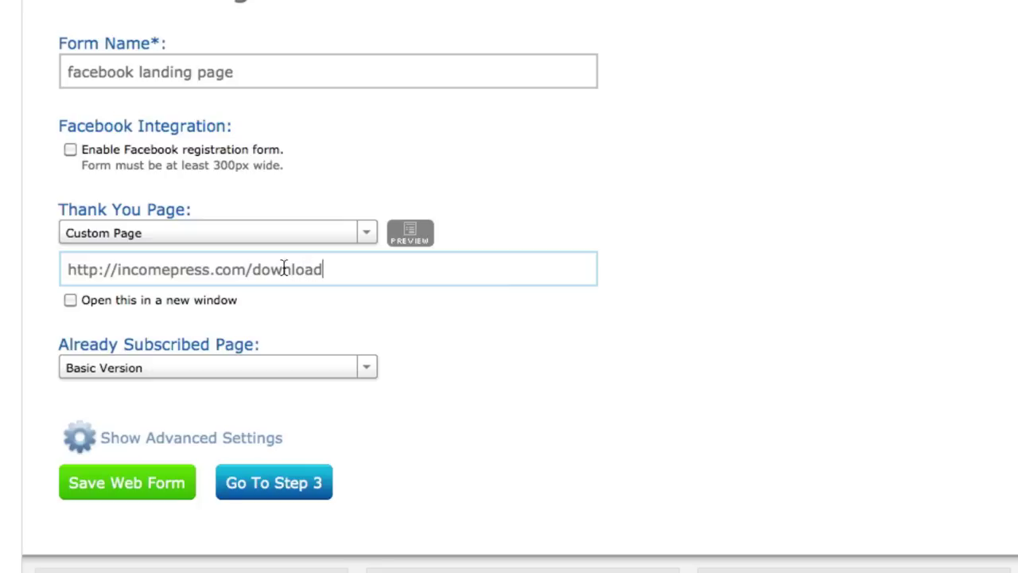
left_click(362, 237)
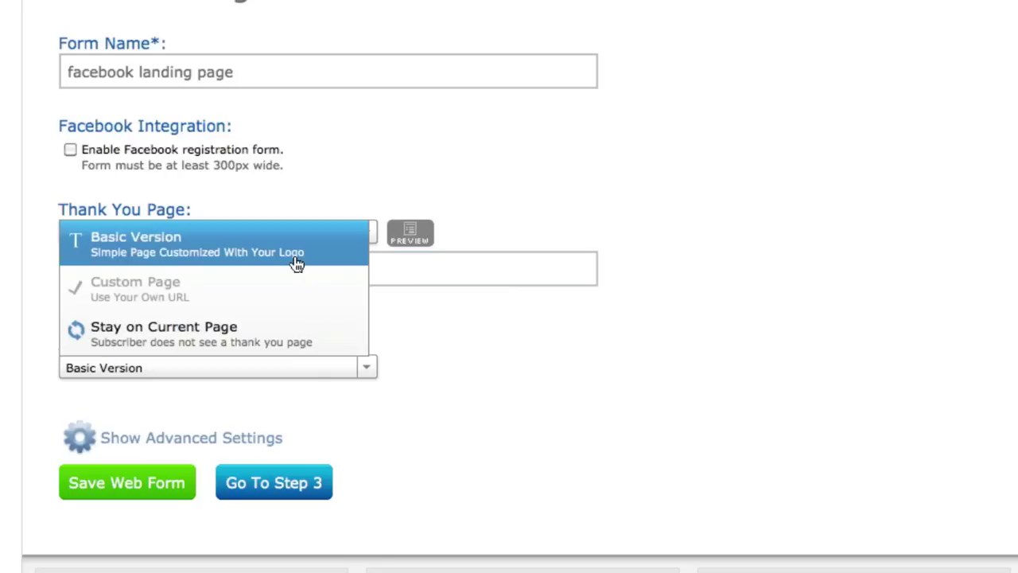
left_click(357, 266)
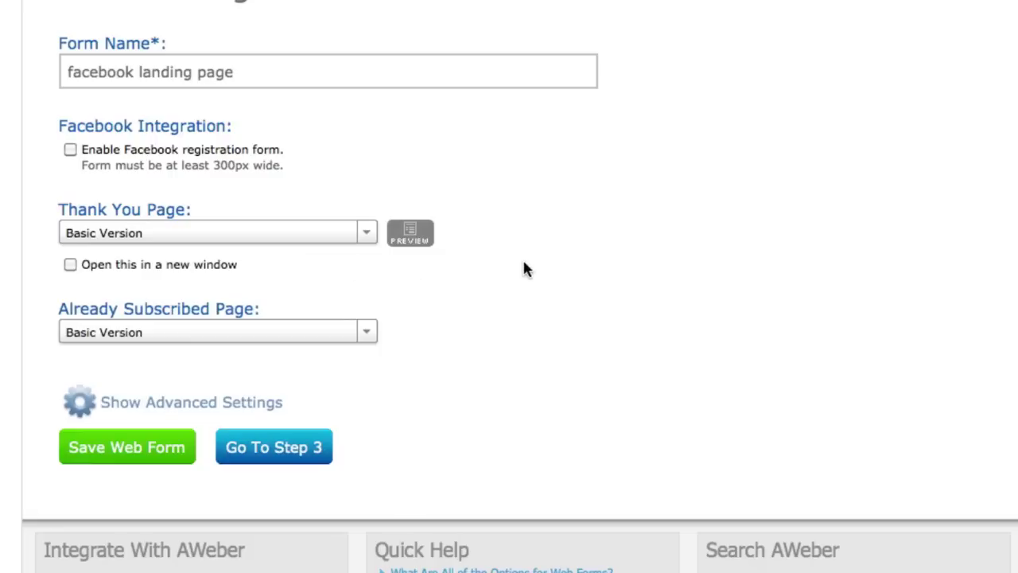
Save the web form with its basic settings and continue to the publishing step
scroll(590, 251, "up", 2)
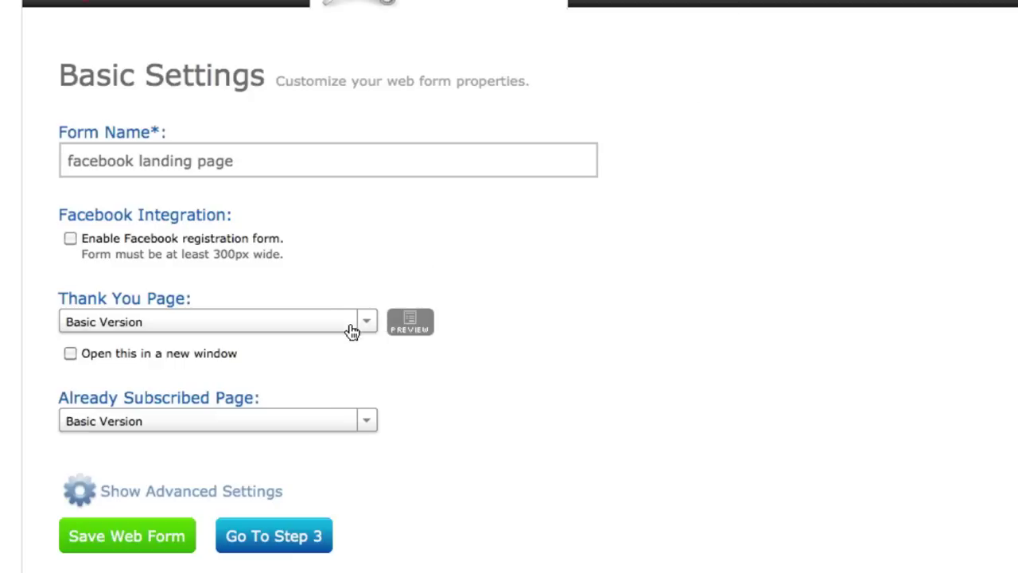
left_click(150, 535)
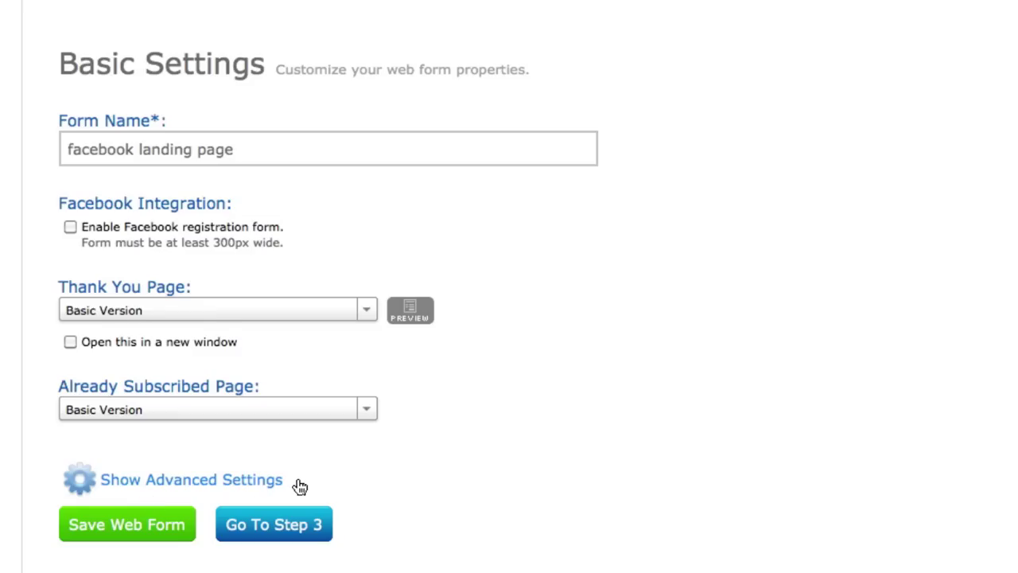
left_click(295, 438)
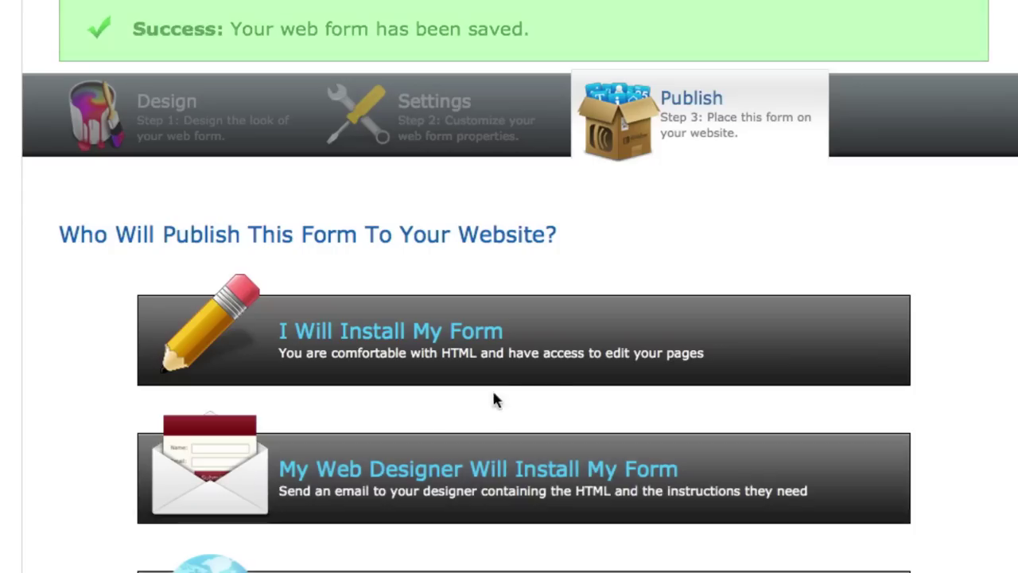
Choose to install the form yourself and copy the complete code of its raw HTML version
scroll(596, 276, "down", 2)
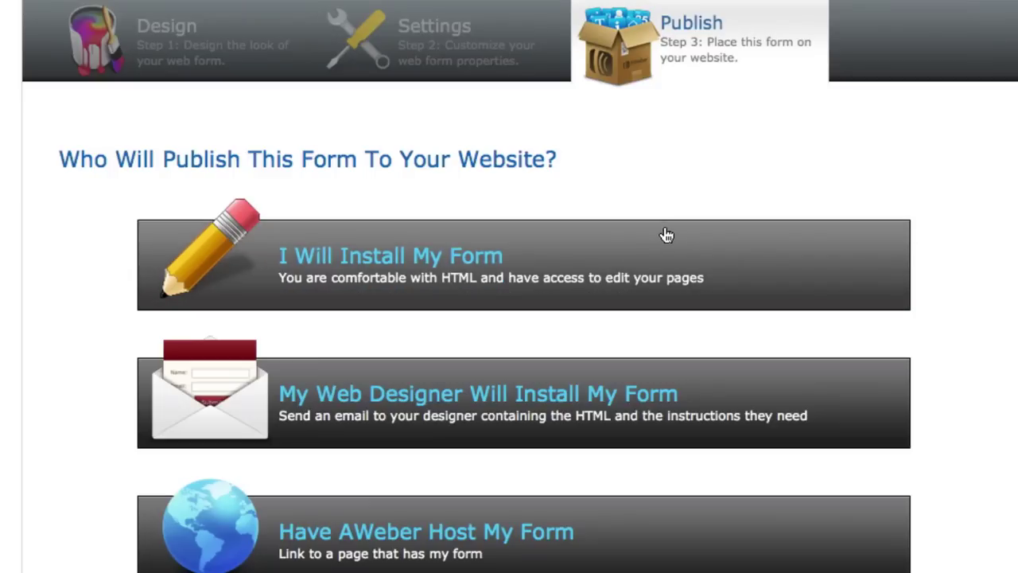
scroll(652, 196, "down", 1)
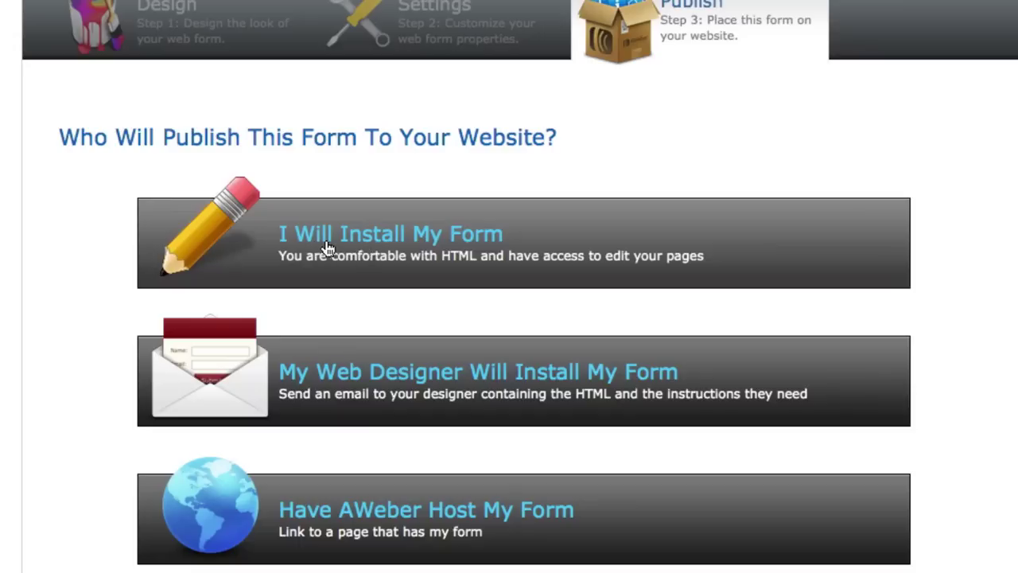
left_click(491, 255)
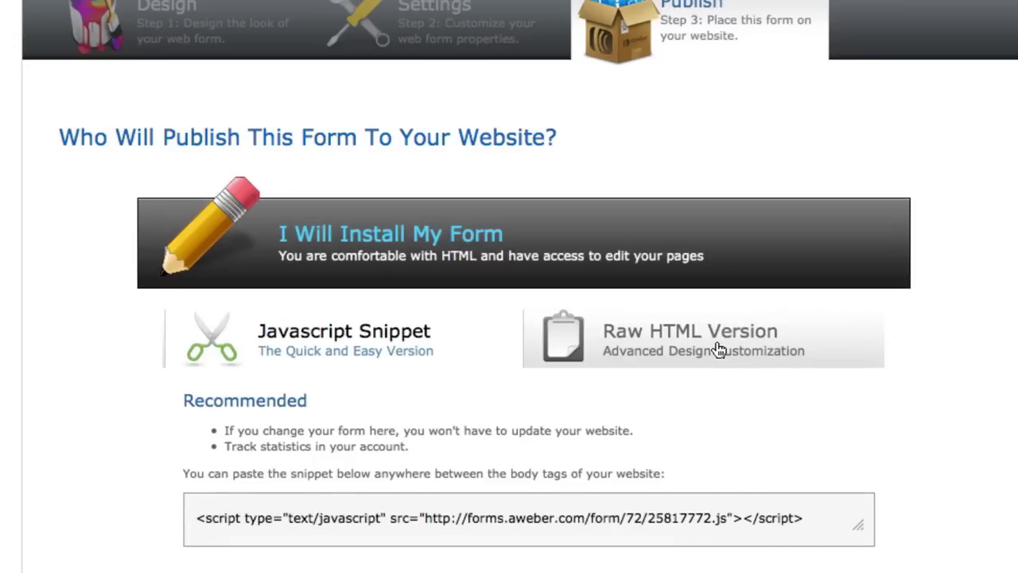
left_click(719, 352)
scroll(719, 354, "down", 5)
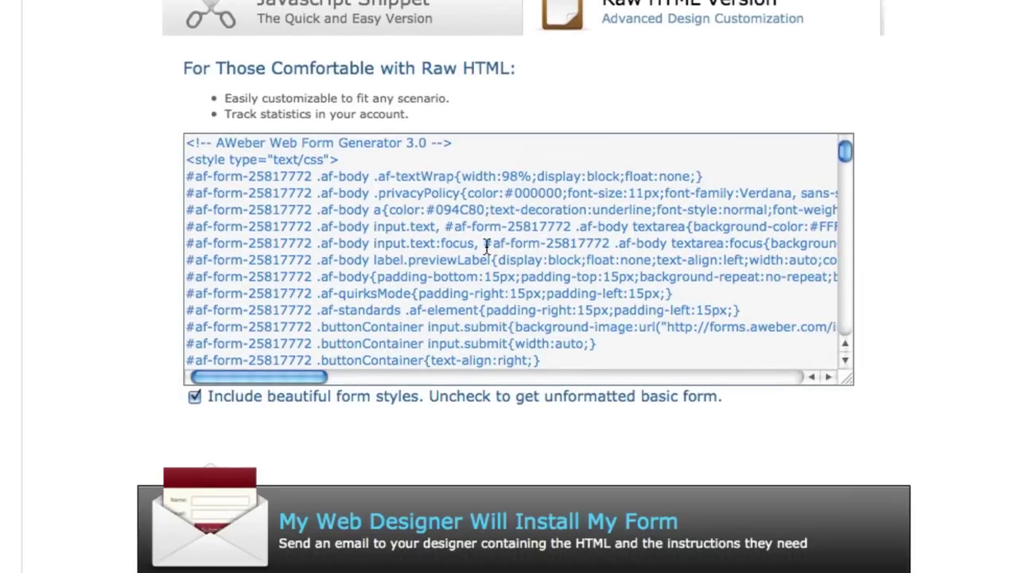
left_click(488, 247)
key("super+c")
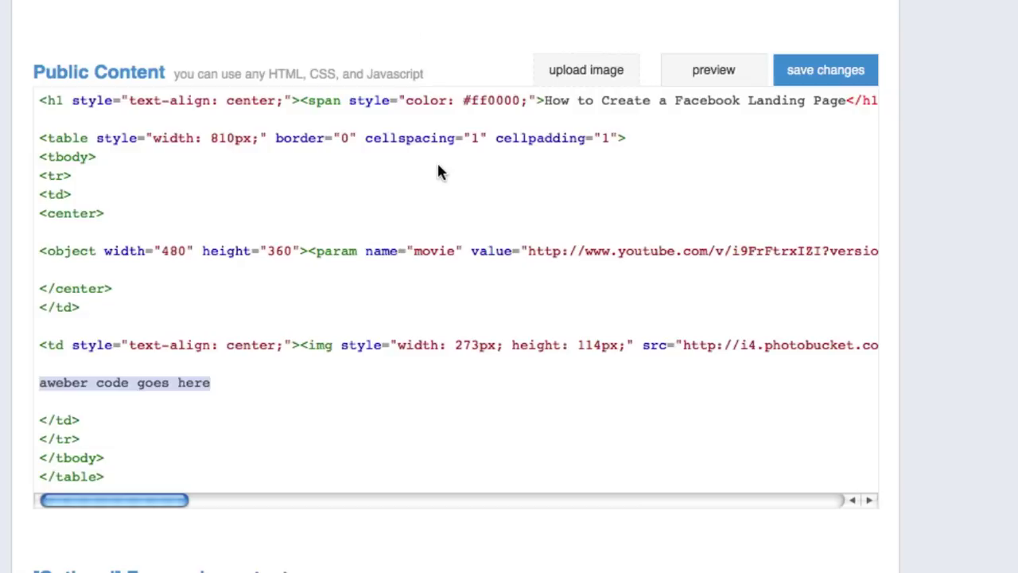
Switch to the Facebook page editor and replace the "aweber code goes here" placeholder in the public content with the copied form code
left_click(225, 364)
left_click(214, 382)
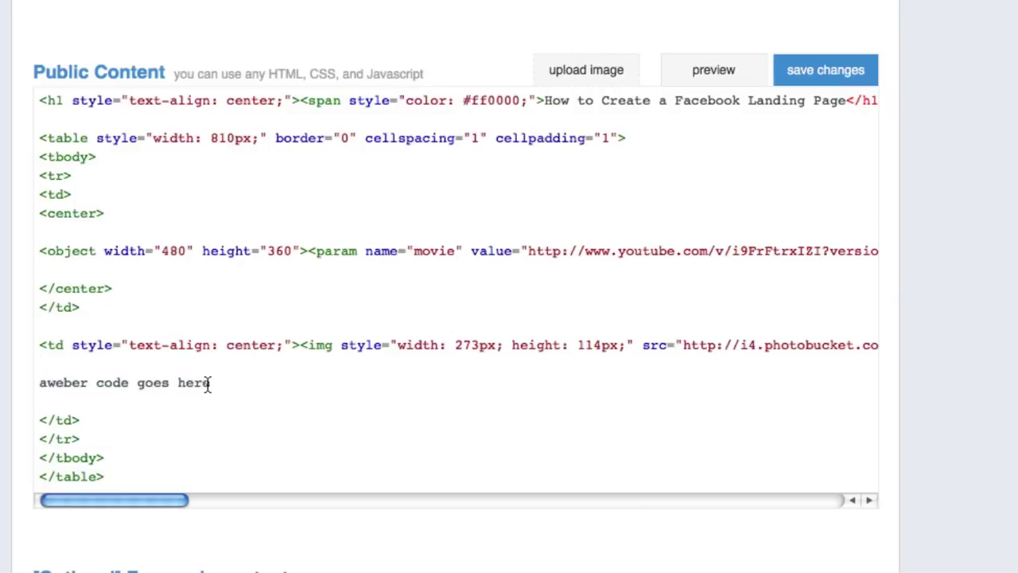
left_click_drag(213, 382, 31, 382)
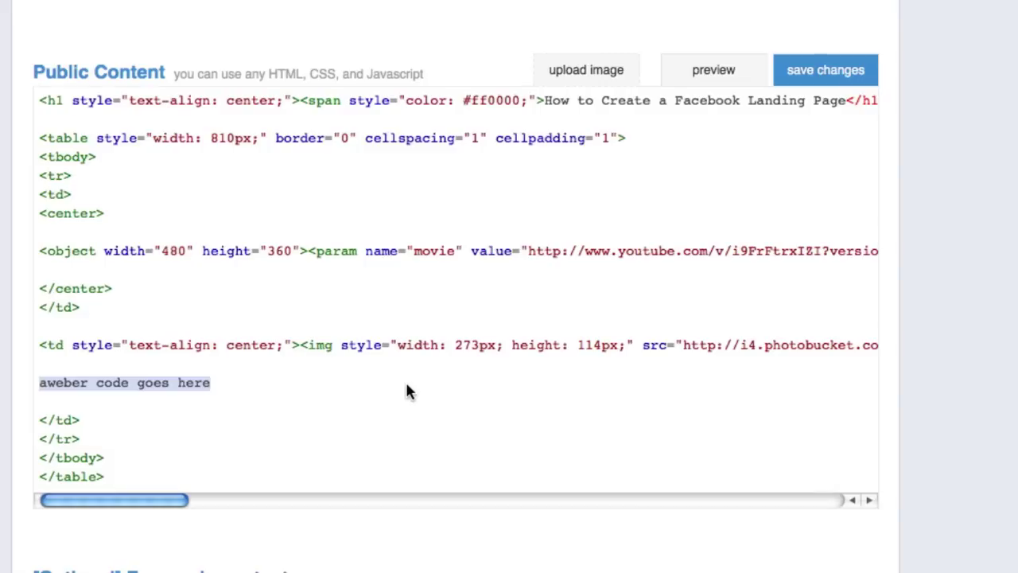
key("BackSpace")
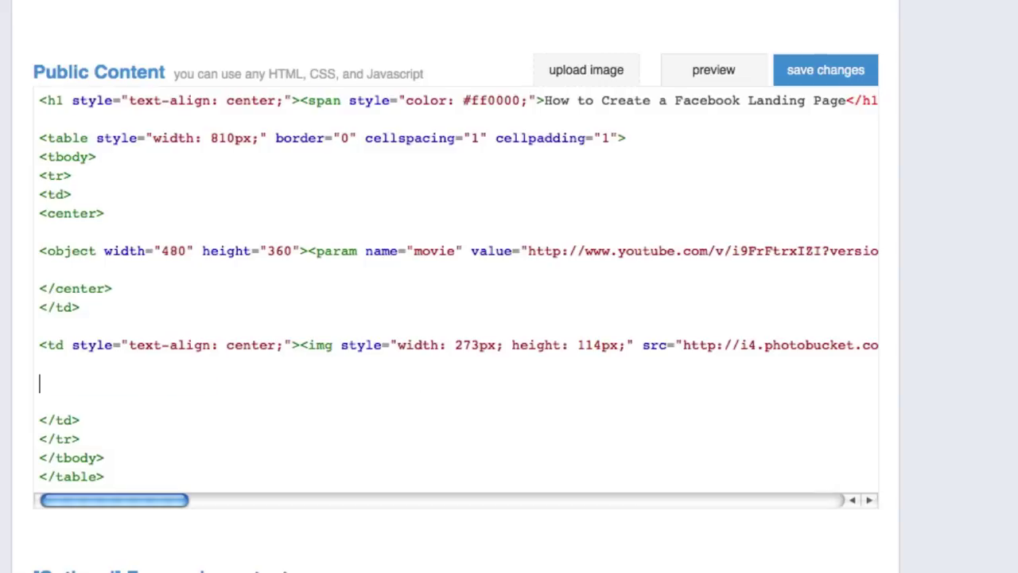
key("super+v")
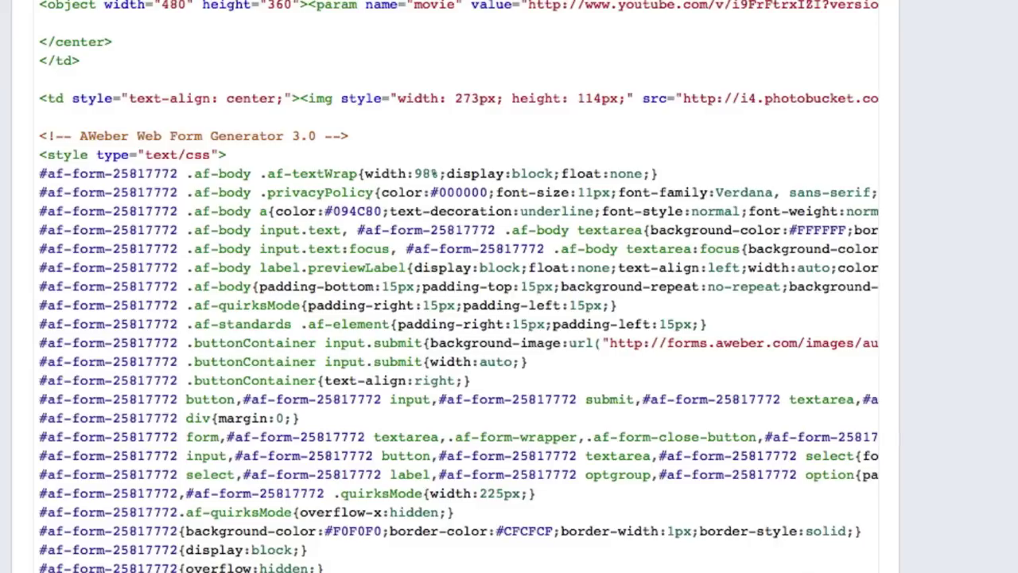
Save the changes to the public content and preview the landing page
scroll(953, 327, "up", 3)
scroll(952, 338, "up", 2)
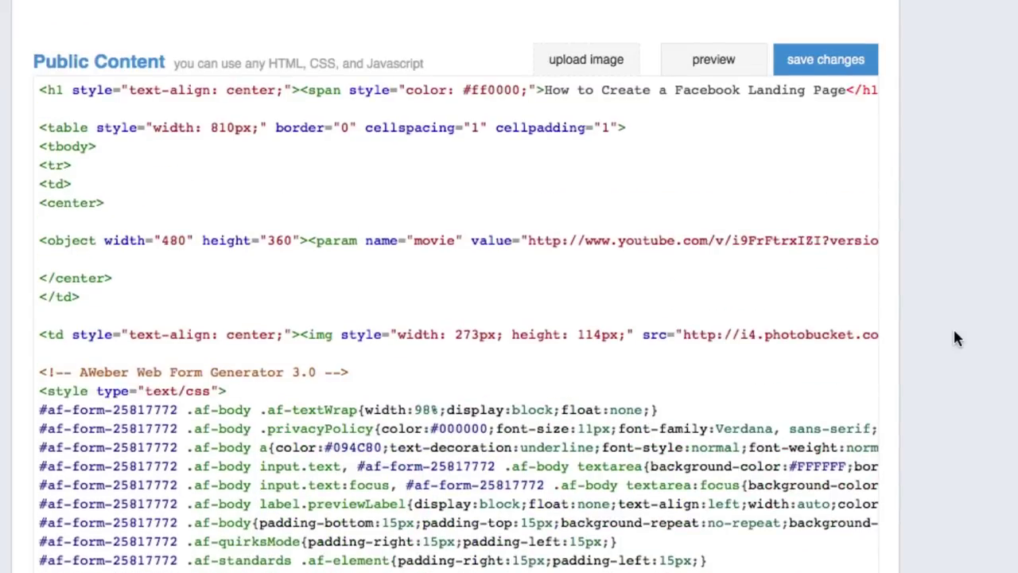
scroll(953, 338, "up", 2)
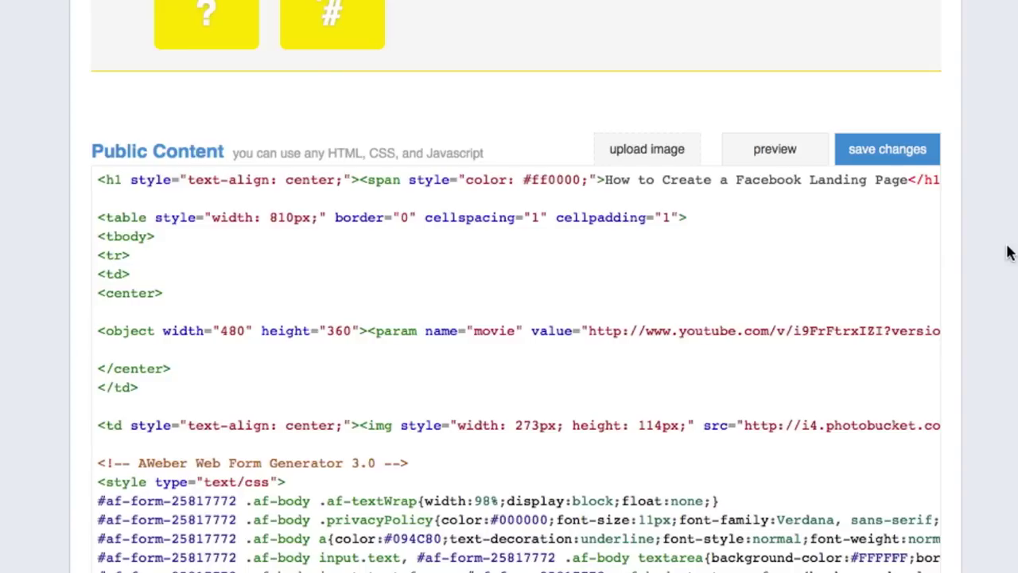
left_click(888, 155)
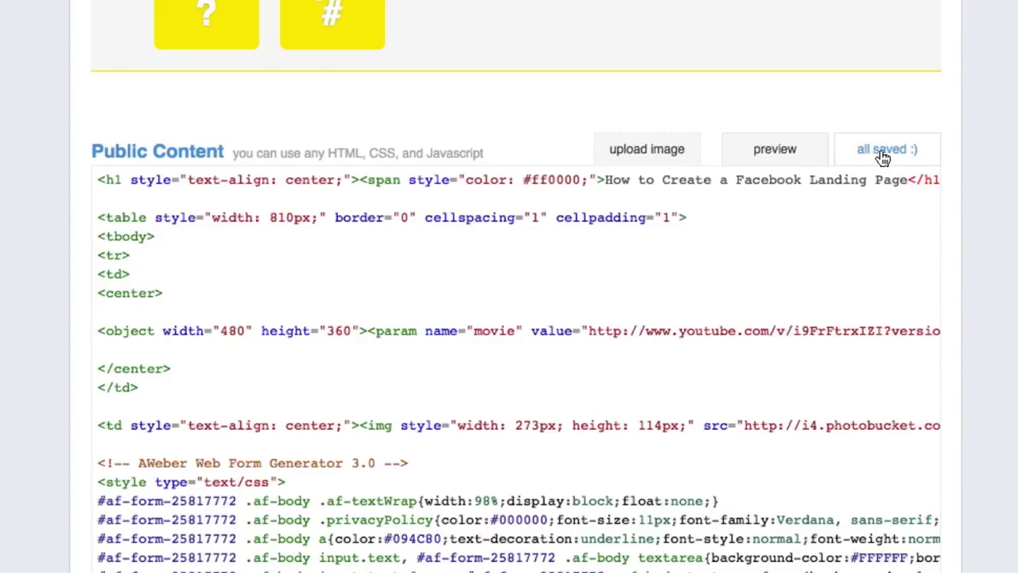
left_click(774, 151)
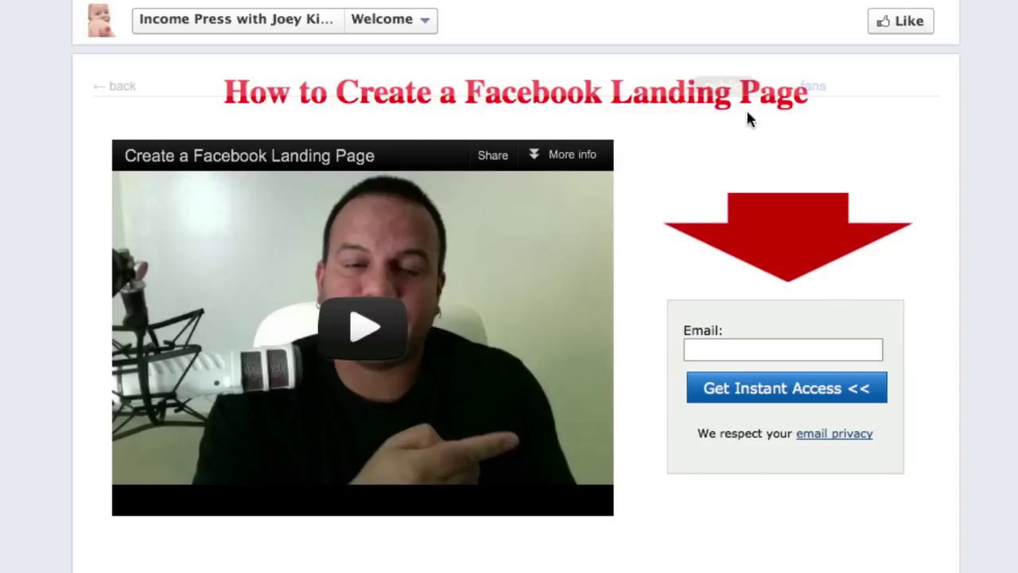
mouse_move(720, 91)
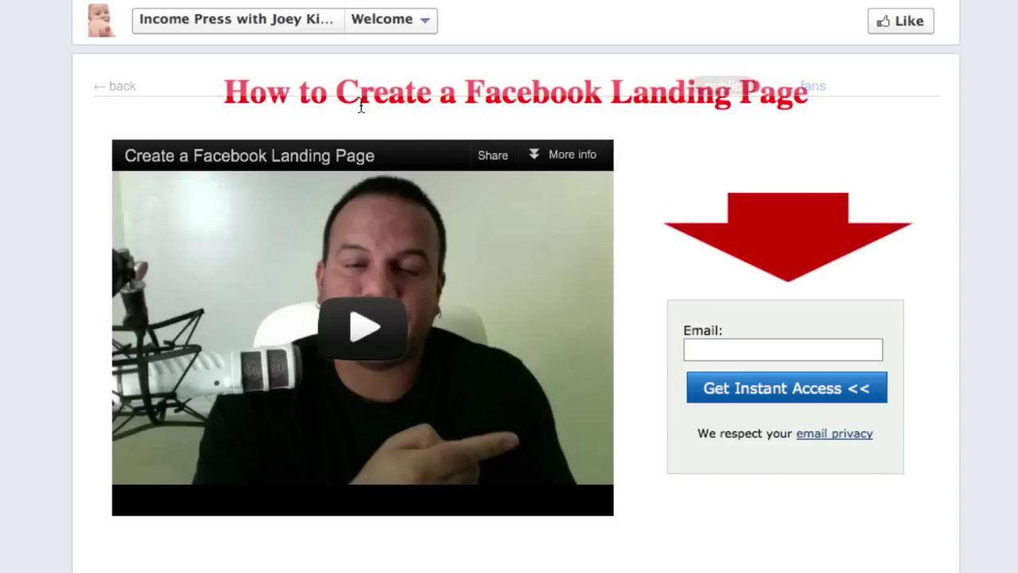